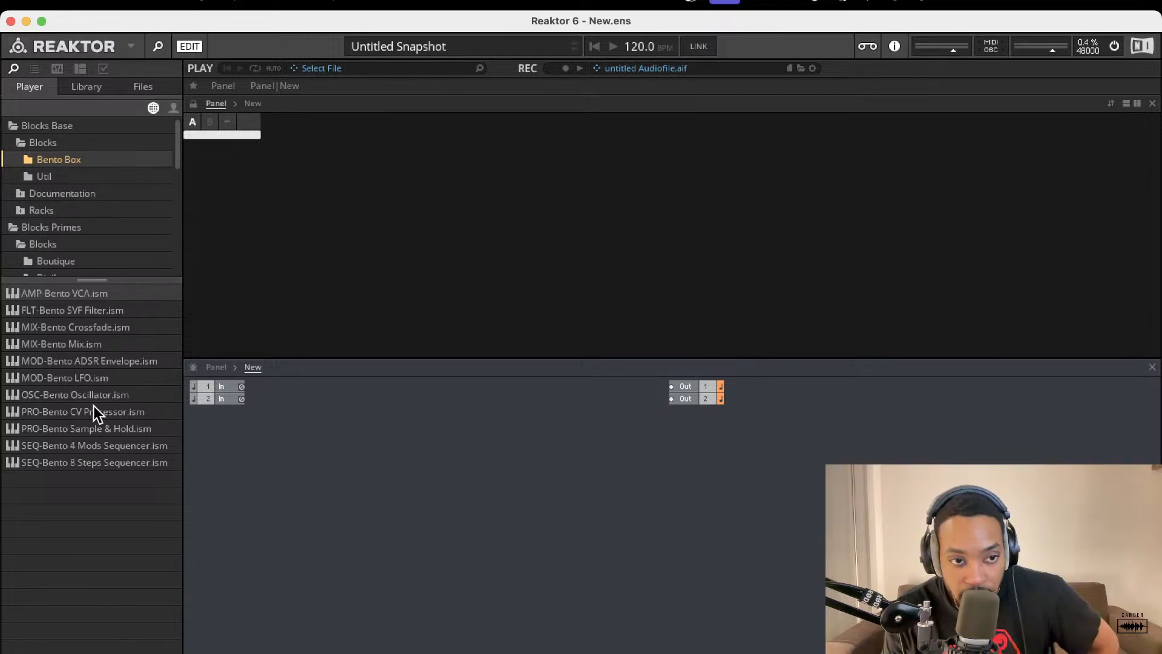
# - Add a Util Note In block from the Blocks Base Util folder to the structure
pyautogui.click(43, 177)
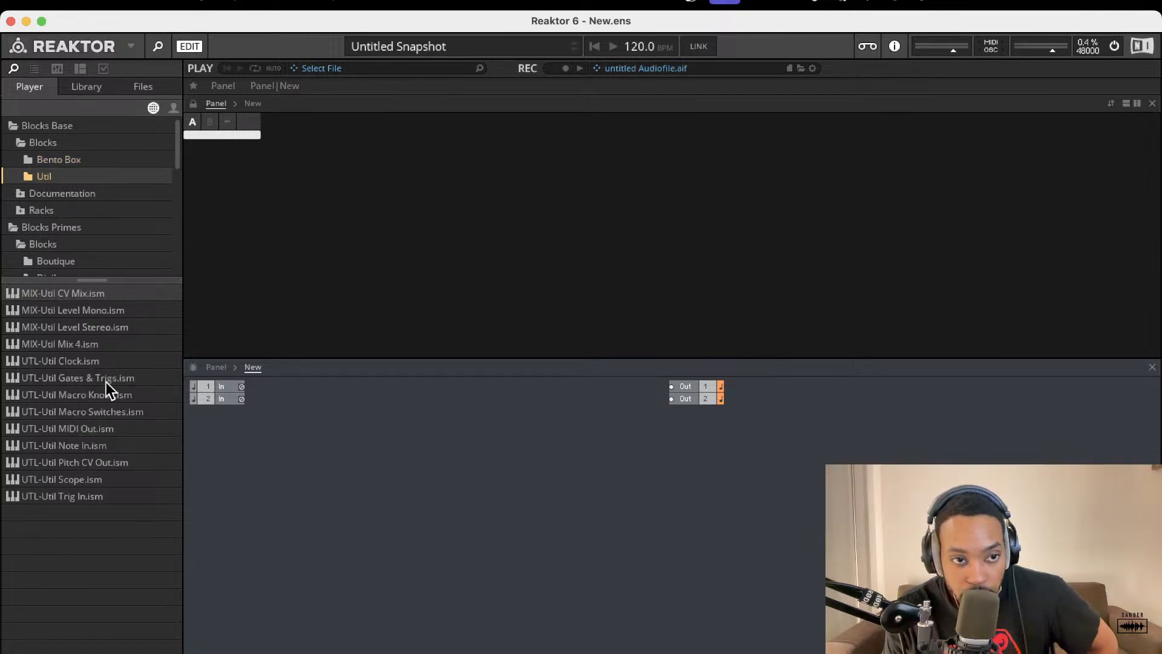
pyautogui.moveTo(72, 453); pyautogui.dragTo(281, 428)
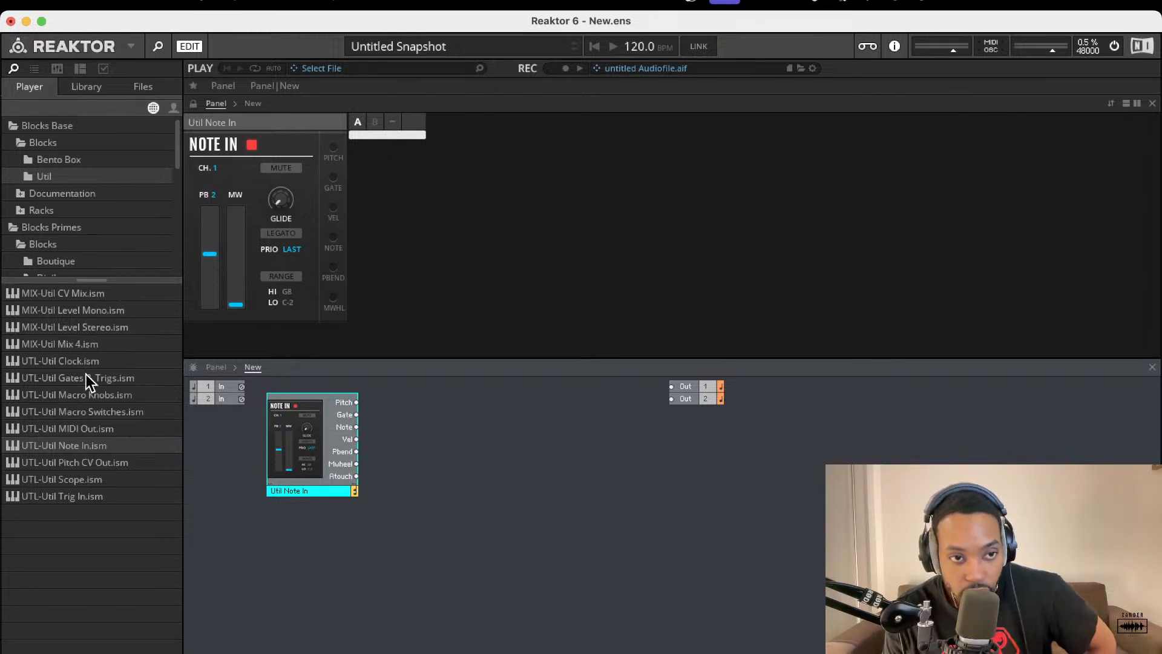
# - Add a Bento Oscillator block beside the Note In block and set its waveform to sawtooth
pyautogui.click(69, 161)
pyautogui.moveTo(102, 390); pyautogui.dragTo(437, 444)
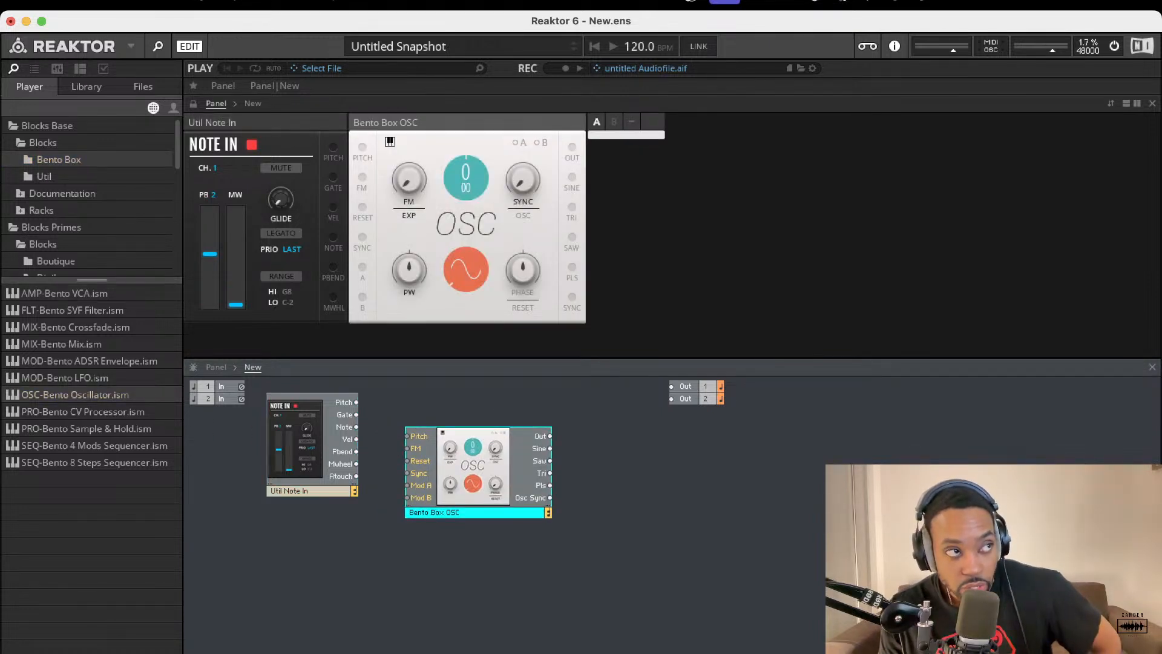
pyautogui.moveTo(465, 265); pyautogui.dragTo(472, 199)
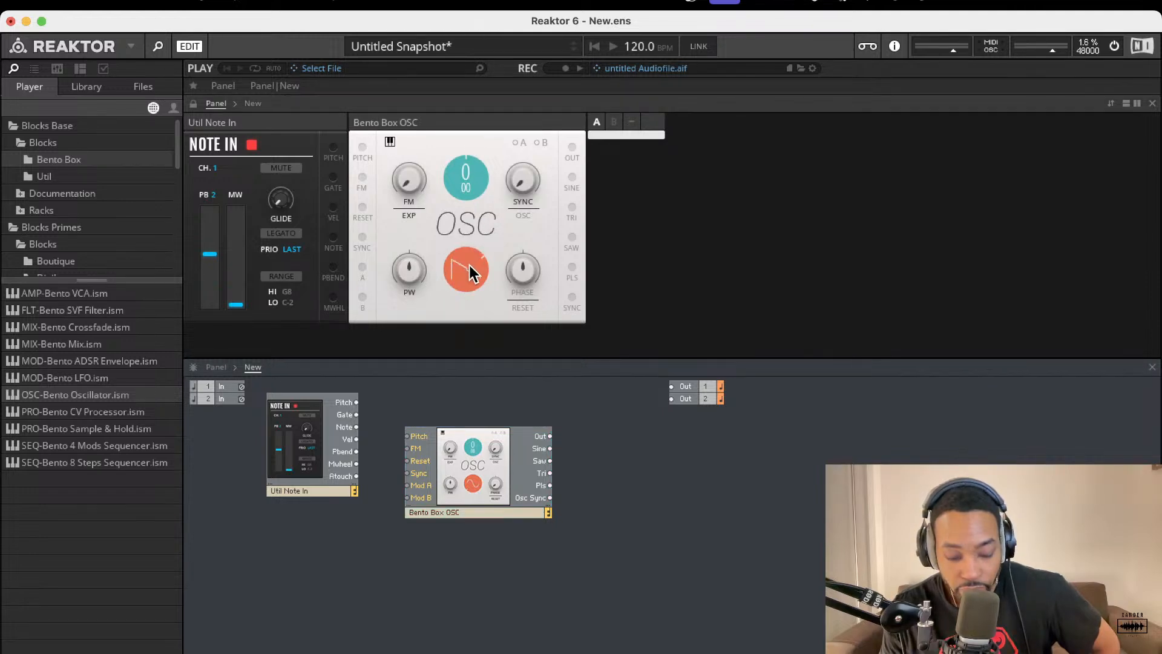
pyautogui.moveTo(470, 267); pyautogui.dragTo(458, 215)
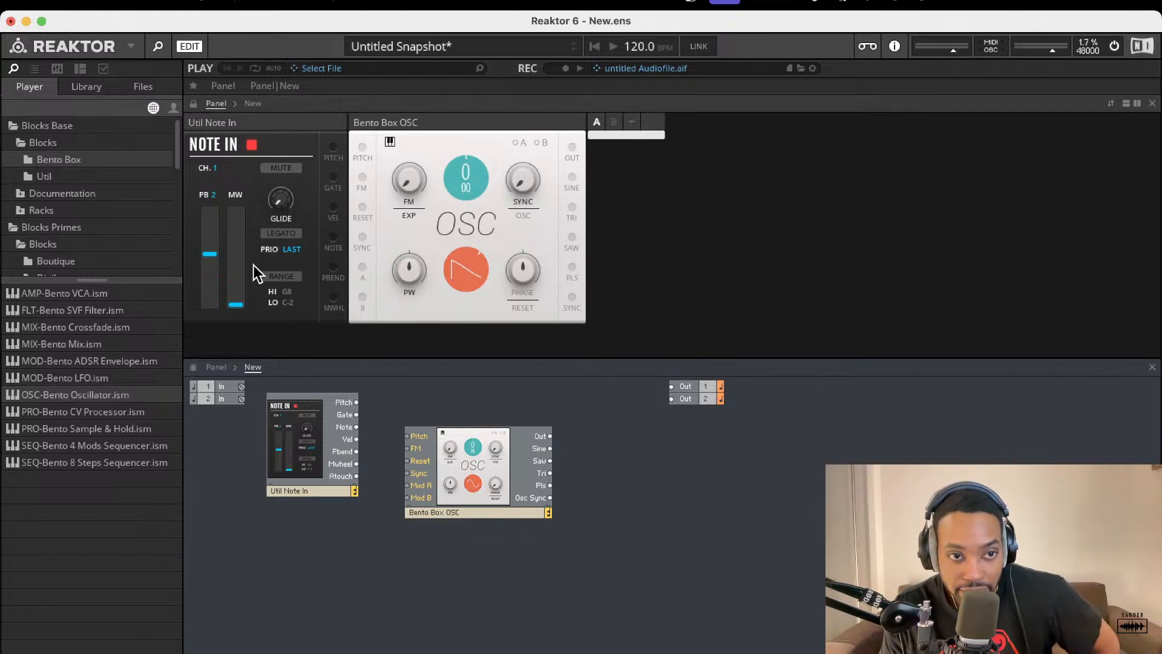
# - Add a Bento VCA block beside the oscillator and a Bento ADSR Envelope block below the VCA
pyautogui.moveTo(113, 293); pyautogui.dragTo(619, 498)
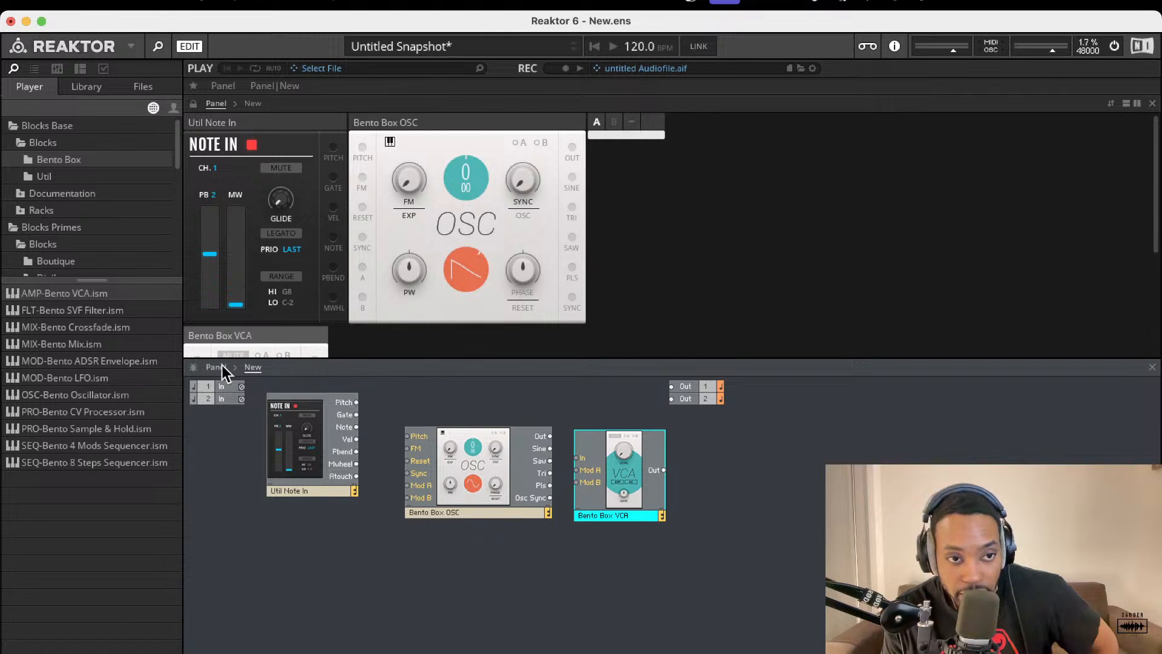
pyautogui.moveTo(112, 361); pyautogui.dragTo(585, 546)
pyautogui.click(604, 634)
pyautogui.press('x')
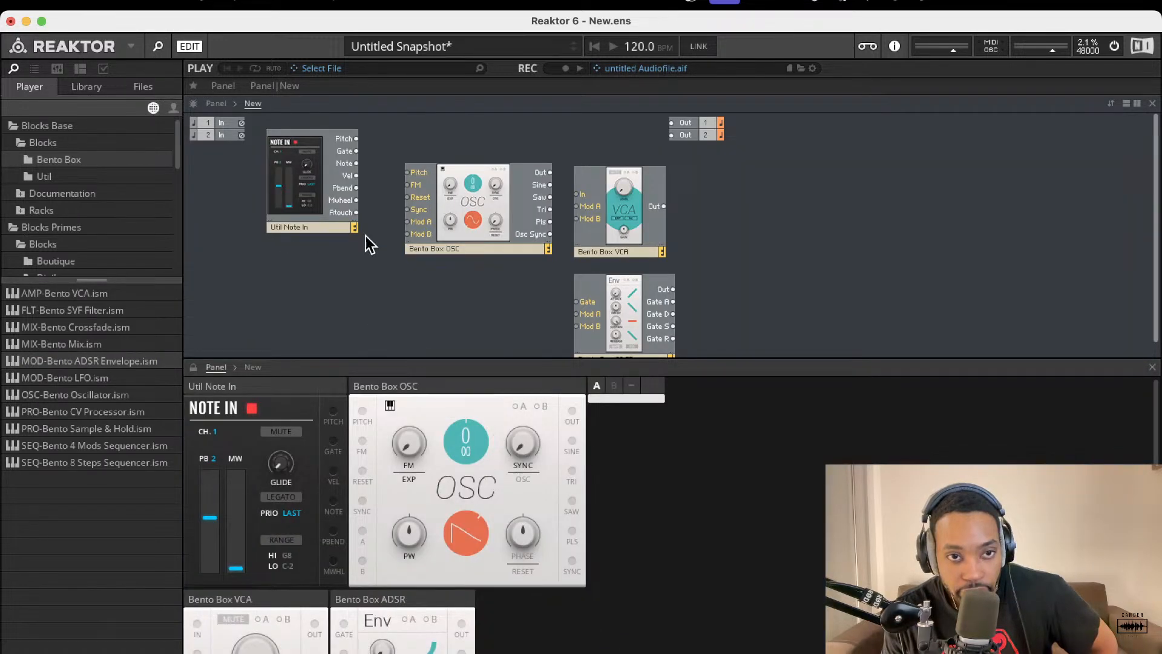
pyautogui.click(1109, 97)
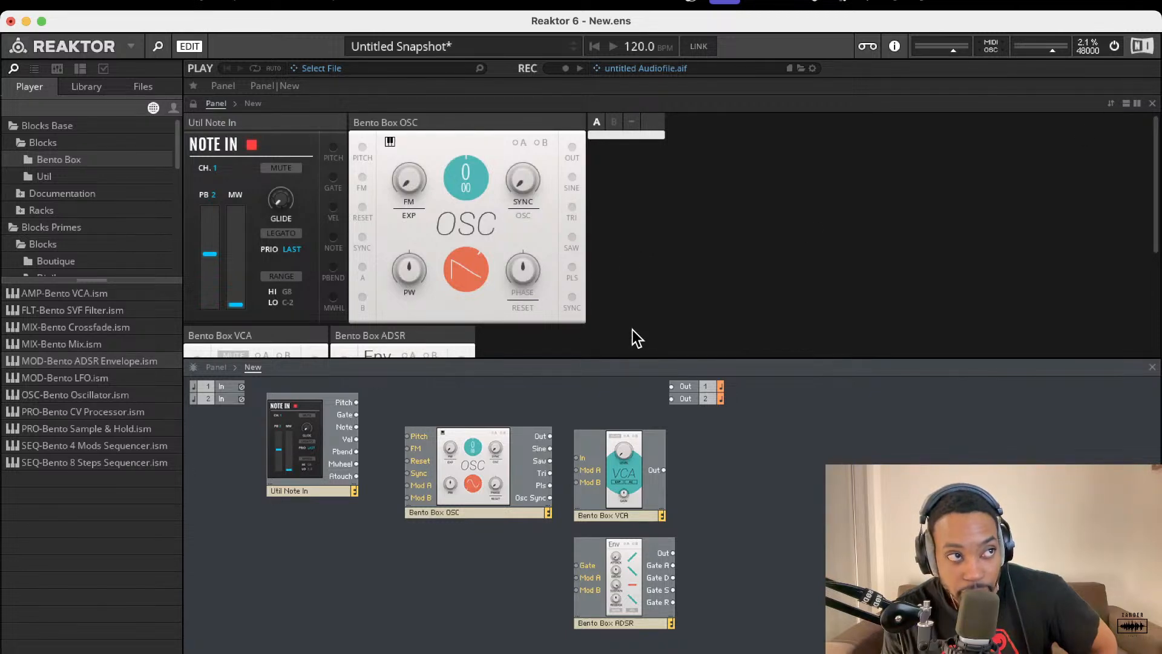
# - Rename the Bento Box ADSR block to AMP ADSR
pyautogui.doubleClick(607, 623)
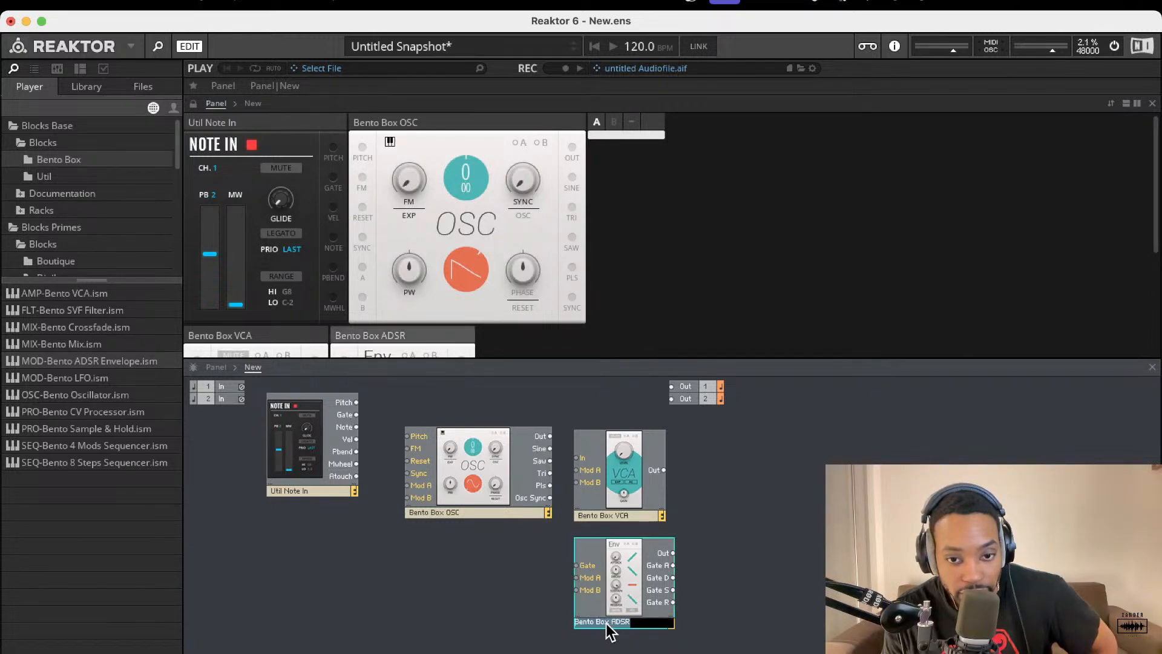
pyautogui.click(610, 622)
pyautogui.press('BackSpace')
pyautogui.press('BackSpace')
pyautogui.press('BackSpace')
pyautogui.press('BackSpace')
pyautogui.press('BackSpace')
pyautogui.press('BackSpace')
pyautogui.press('BackSpace')
pyautogui.press('BackSpace')
pyautogui.press('BackSpace')
pyautogui.press('BackSpace')
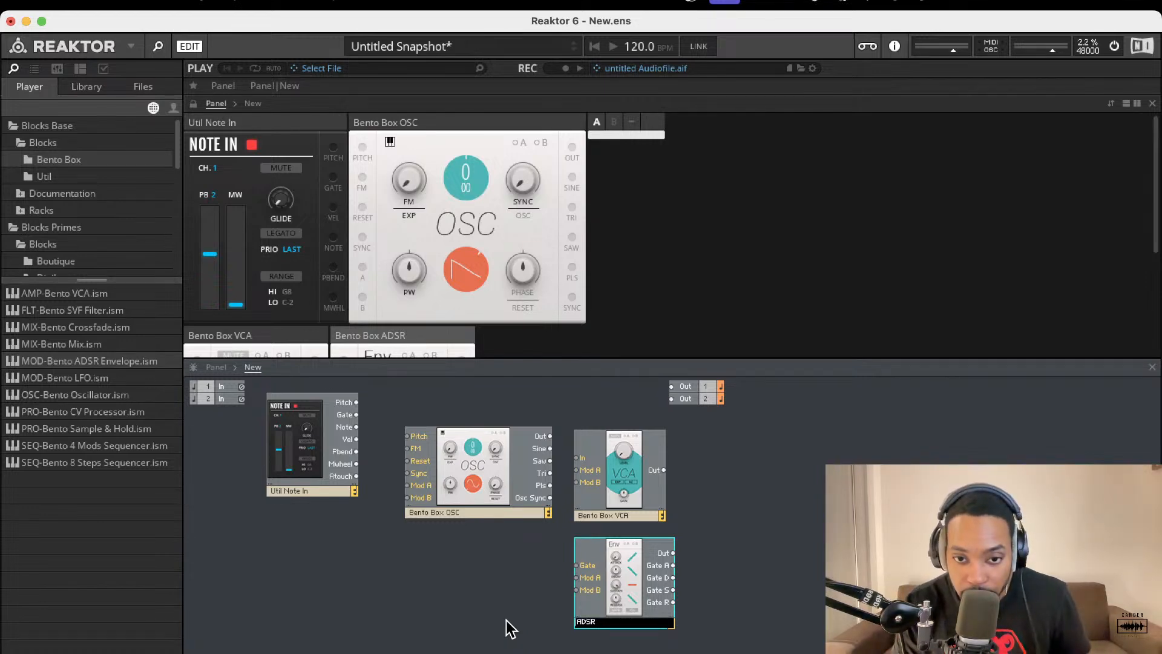
pyautogui.write('AMP')
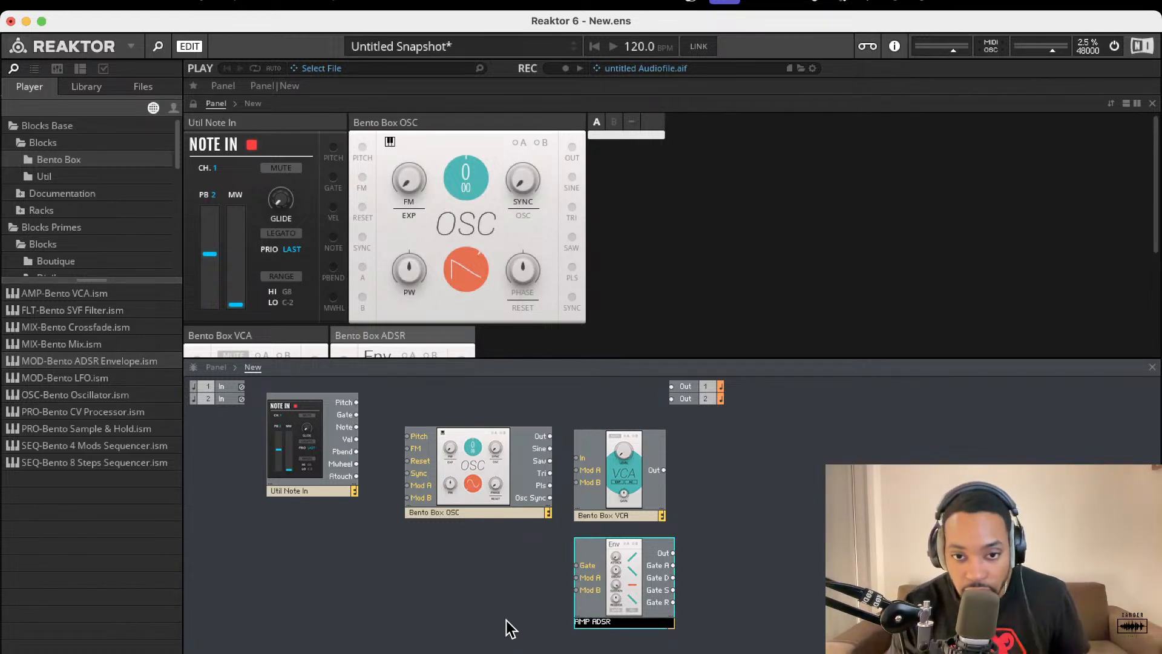
pyautogui.click(717, 601)
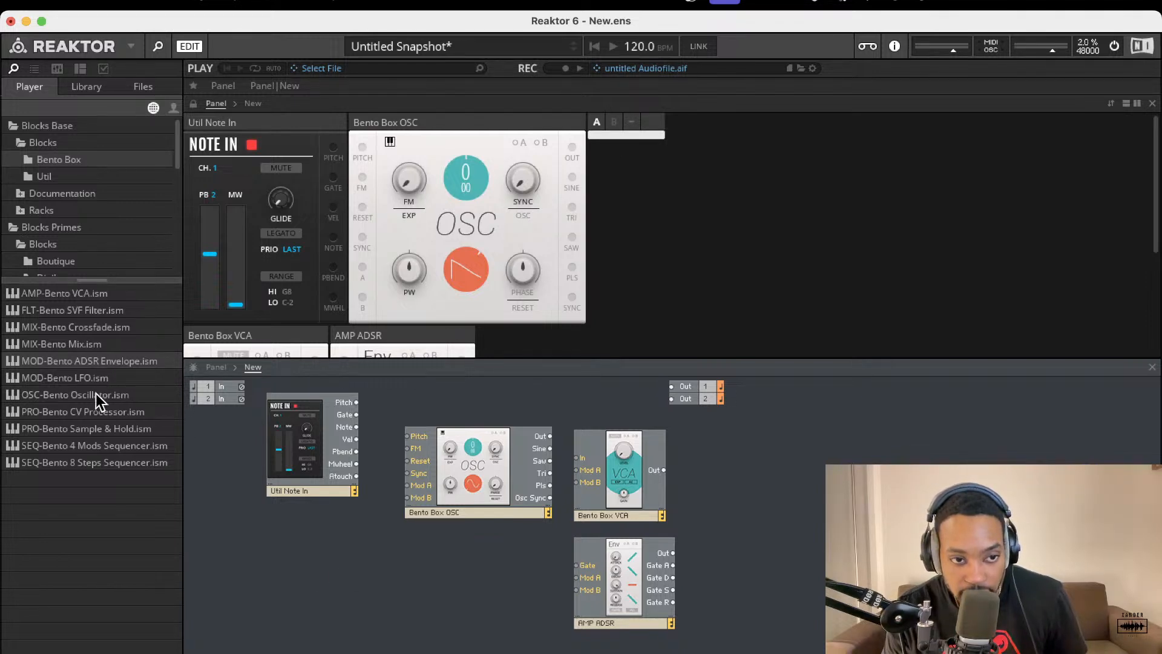
# - Add a Bento SVF Filter block to the right of the VCA and AMP ADSR blocks
pyautogui.moveTo(110, 307); pyautogui.dragTo(727, 531)
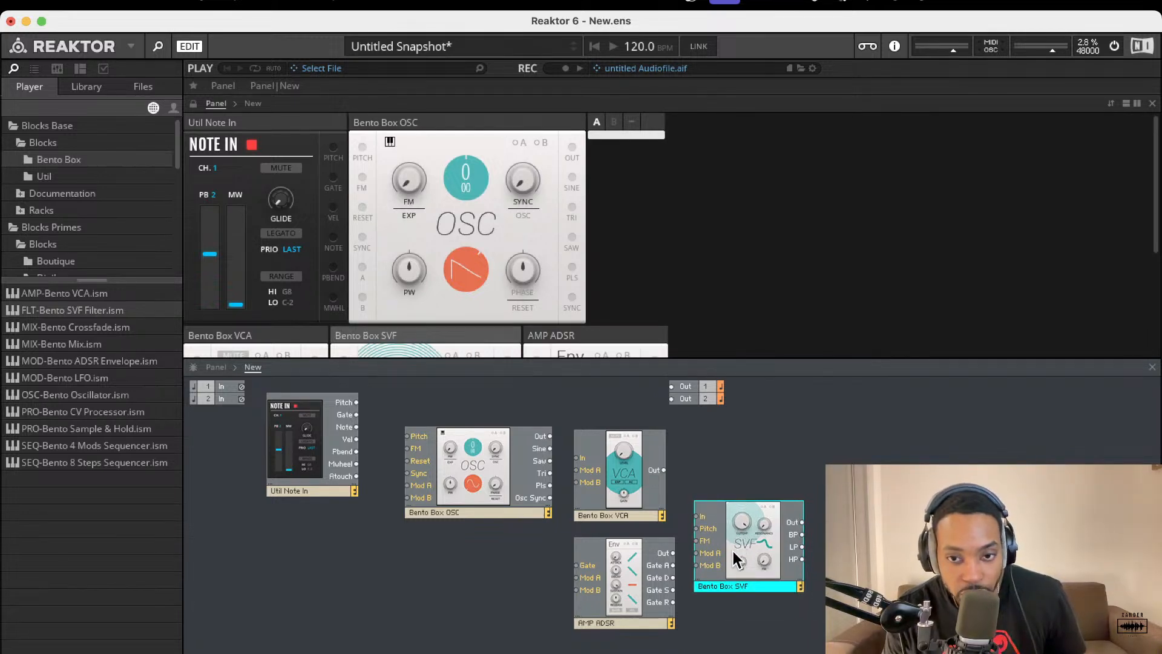
pyautogui.scroll(-3, 473, 290)
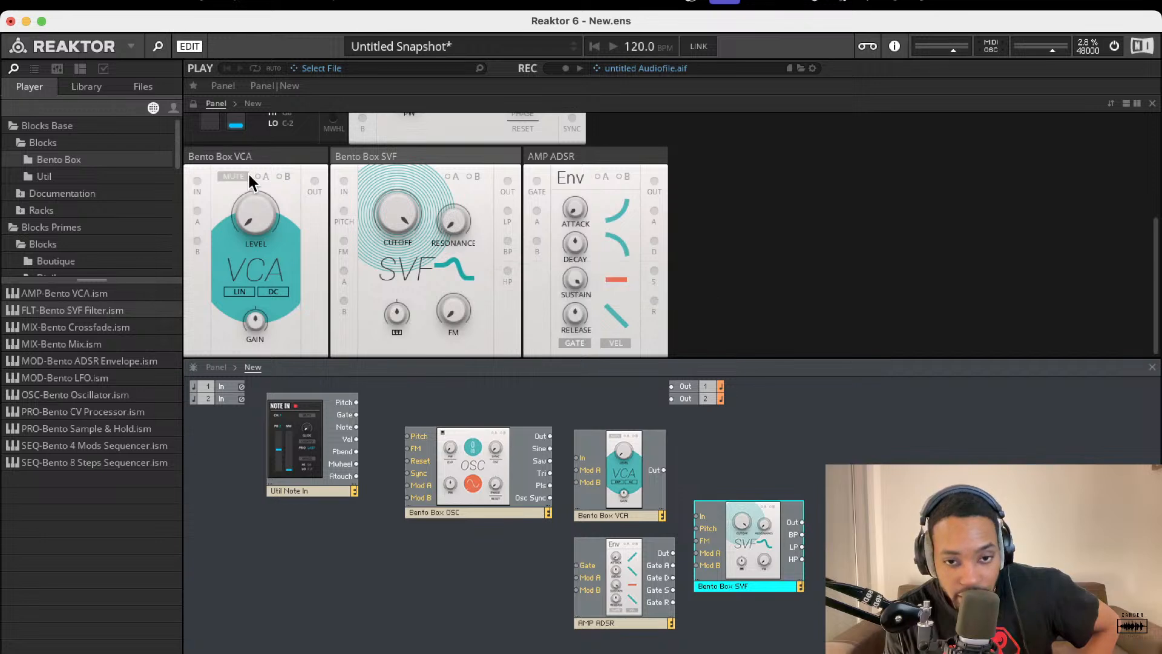
# - Duplicate the Bento Box OSC block and arrange the two oscillators one above the other
pyautogui.moveTo(454, 442); pyautogui.dragTo(474, 584)
pyautogui.press('super+d')
pyautogui.click(463, 505)
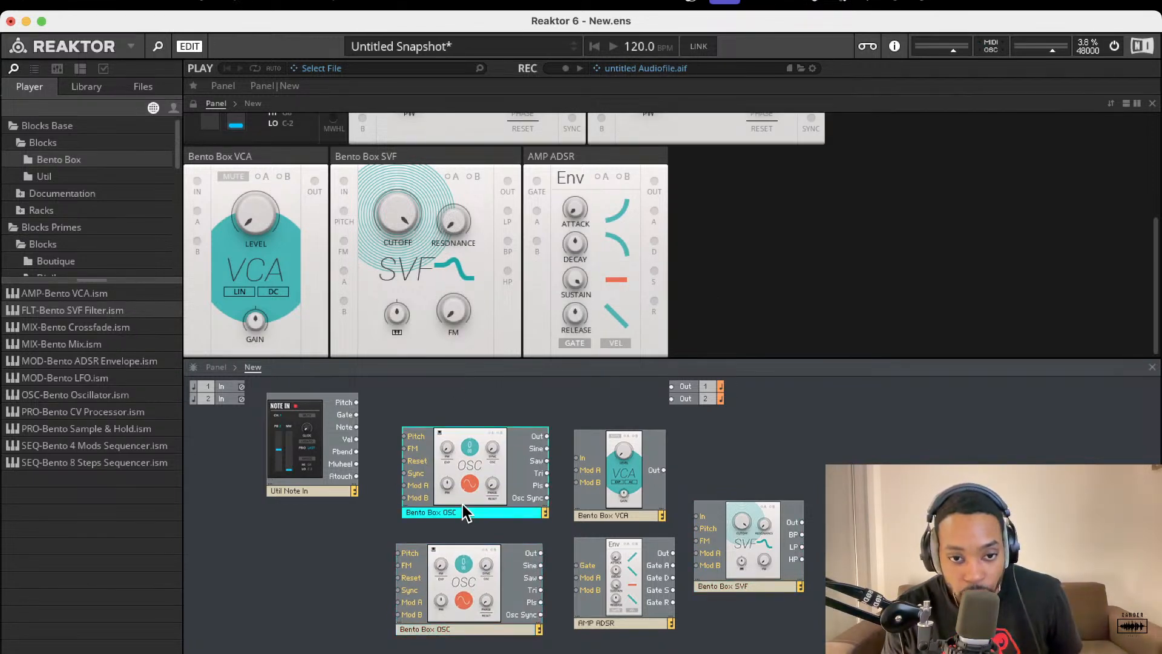
# - Rename the upper oscillator block to Bento Box OSC 1
pyautogui.doubleClick(463, 506)
pyautogui.click(253, 366)
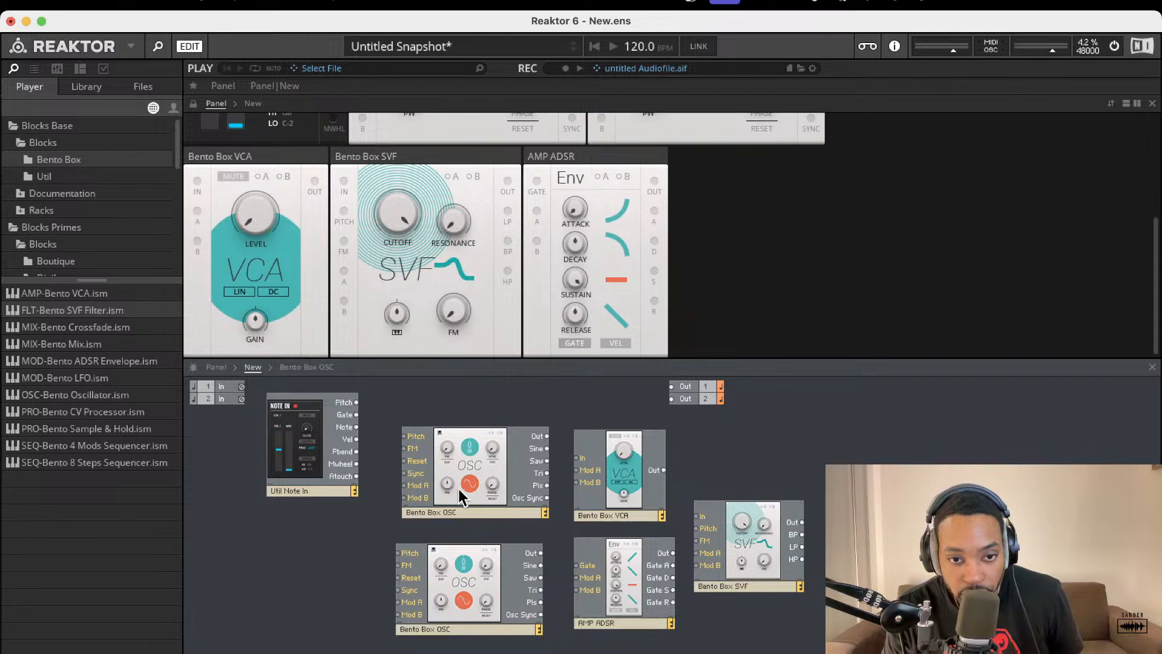
pyautogui.doubleClick(466, 513)
pyautogui.click(464, 510)
pyautogui.write('1')
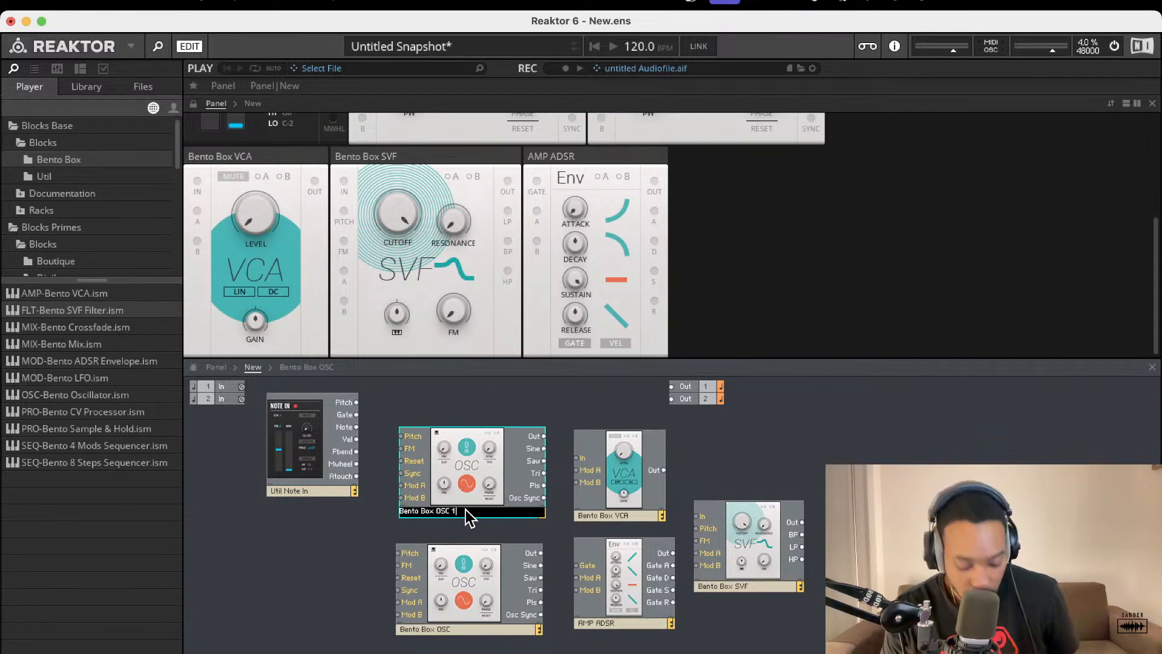
# - Rename the lower oscillator block to Bento Box OSC 2 and line it up with the AMP ADSR block
pyautogui.click(463, 551)
pyautogui.doubleClick(453, 630)
pyautogui.click(458, 628)
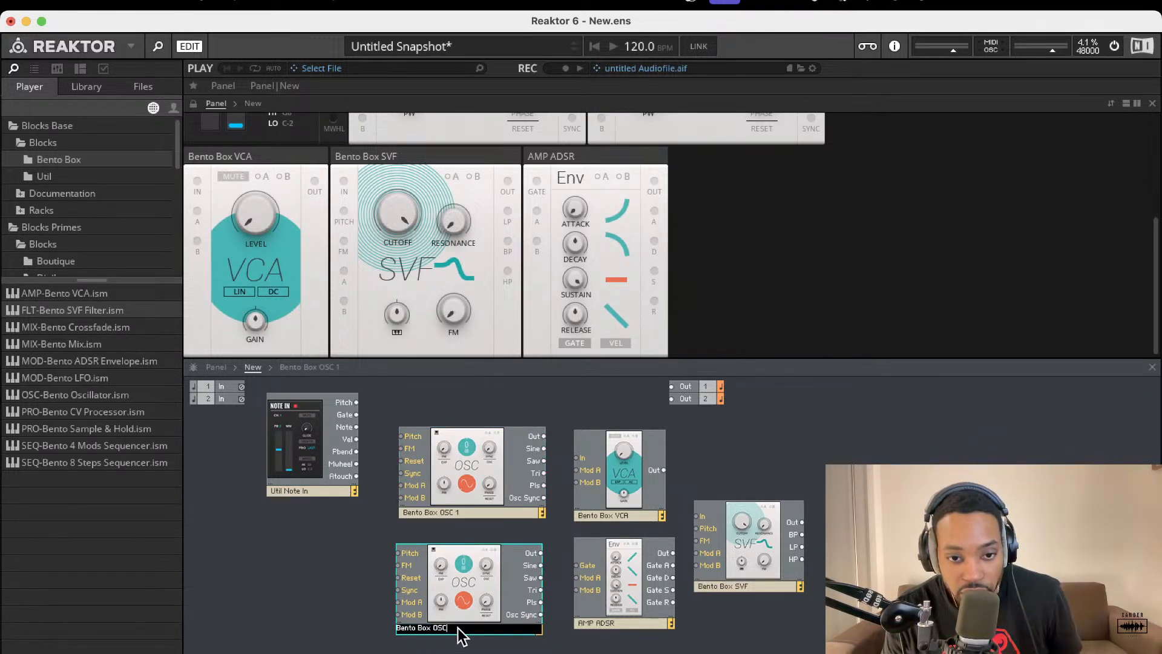
pyautogui.write('2')
pyautogui.moveTo(576, 621); pyautogui.dragTo(574, 615)
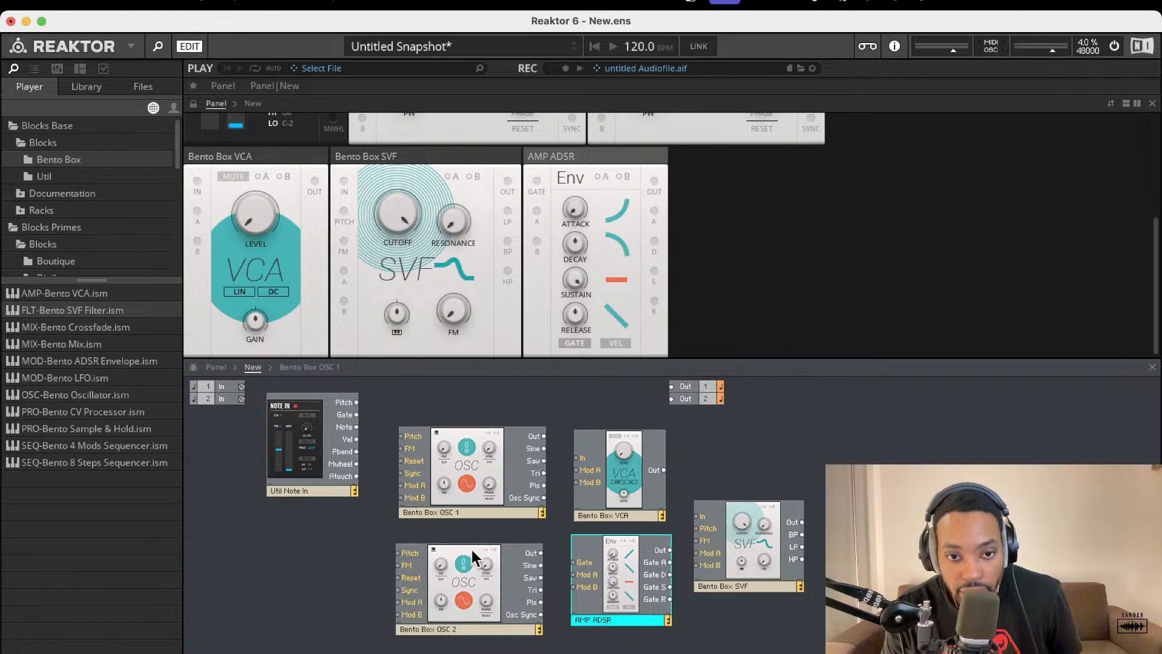
pyautogui.moveTo(470, 567)
pyautogui.mouseDown()
pyautogui.moveTo(497, 562)
pyautogui.moveTo(482, 558)
pyautogui.mouseUp()
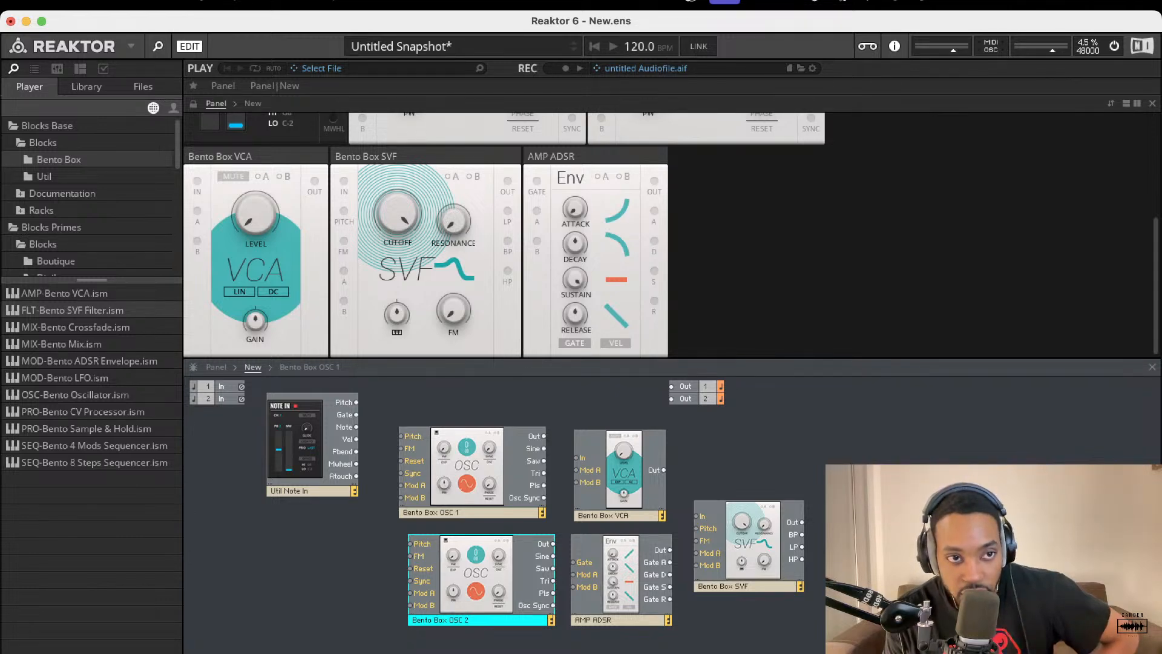
# - Add a Rounds Reverb block from the Blocks Primes Rounds folder to the right of the SVF filter
pyautogui.click(46, 176)
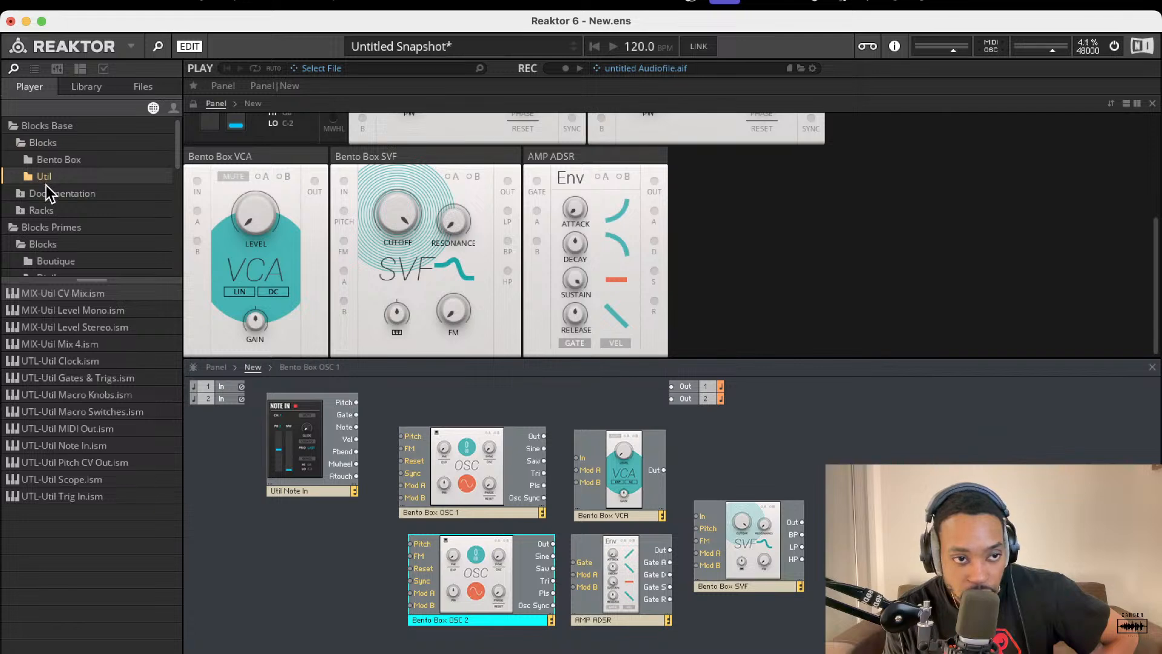
pyautogui.click(19, 206)
pyautogui.scroll(-3, 30, 206)
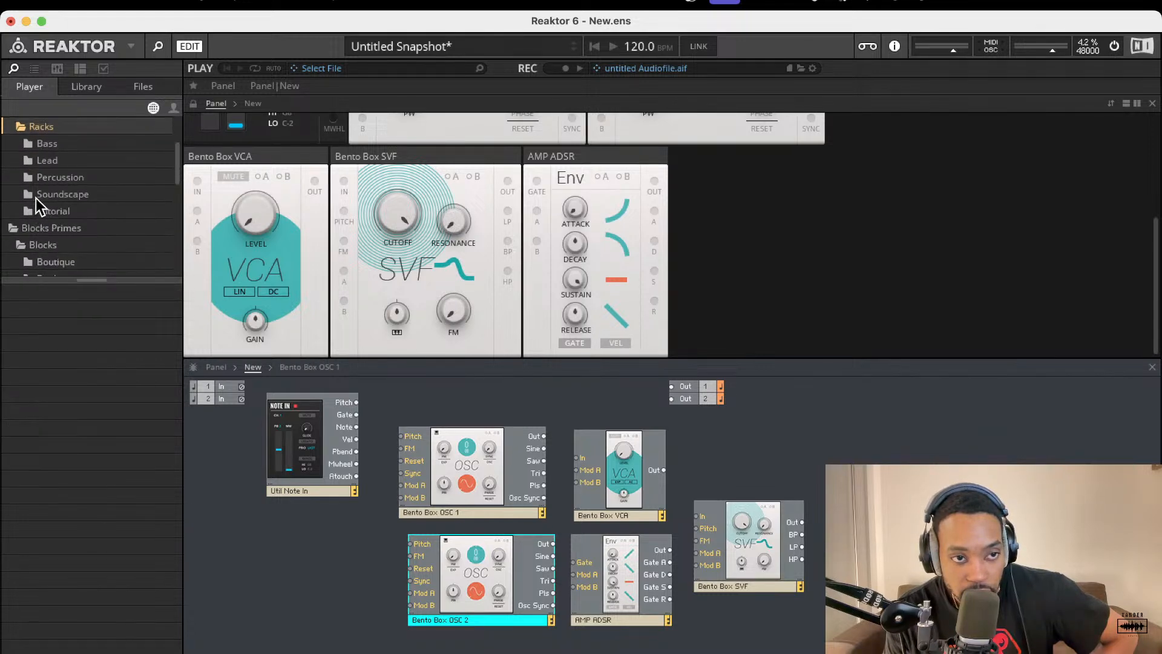
pyautogui.scroll(-8, 61, 210)
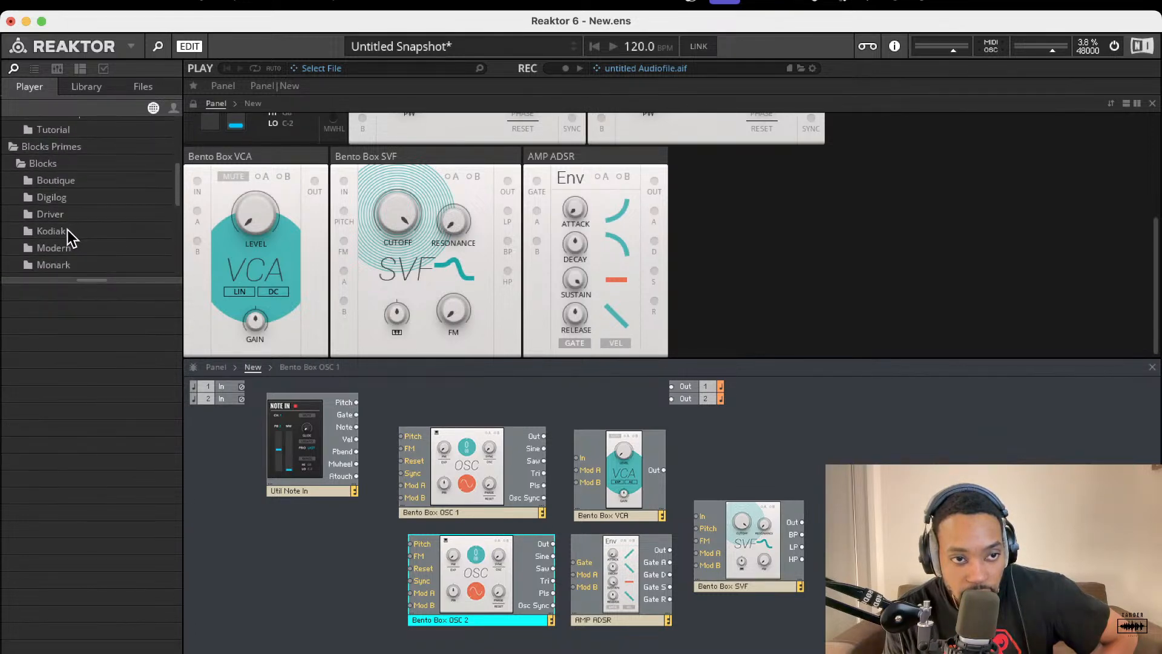
pyautogui.click(55, 224)
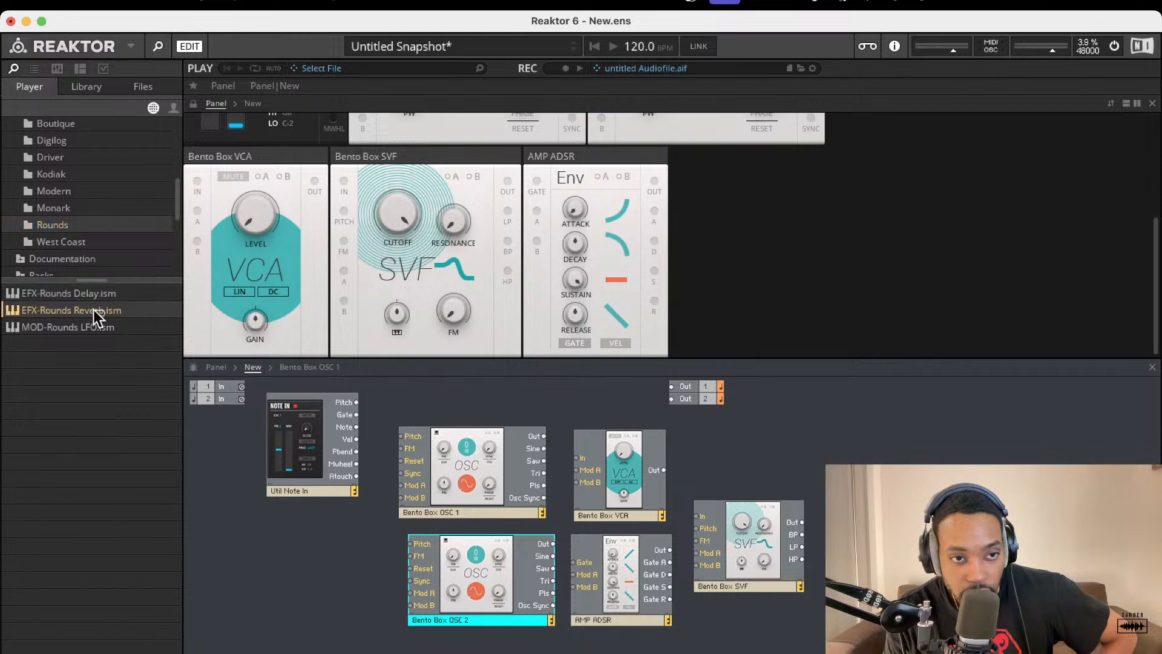
pyautogui.moveTo(93, 310); pyautogui.dragTo(823, 466)
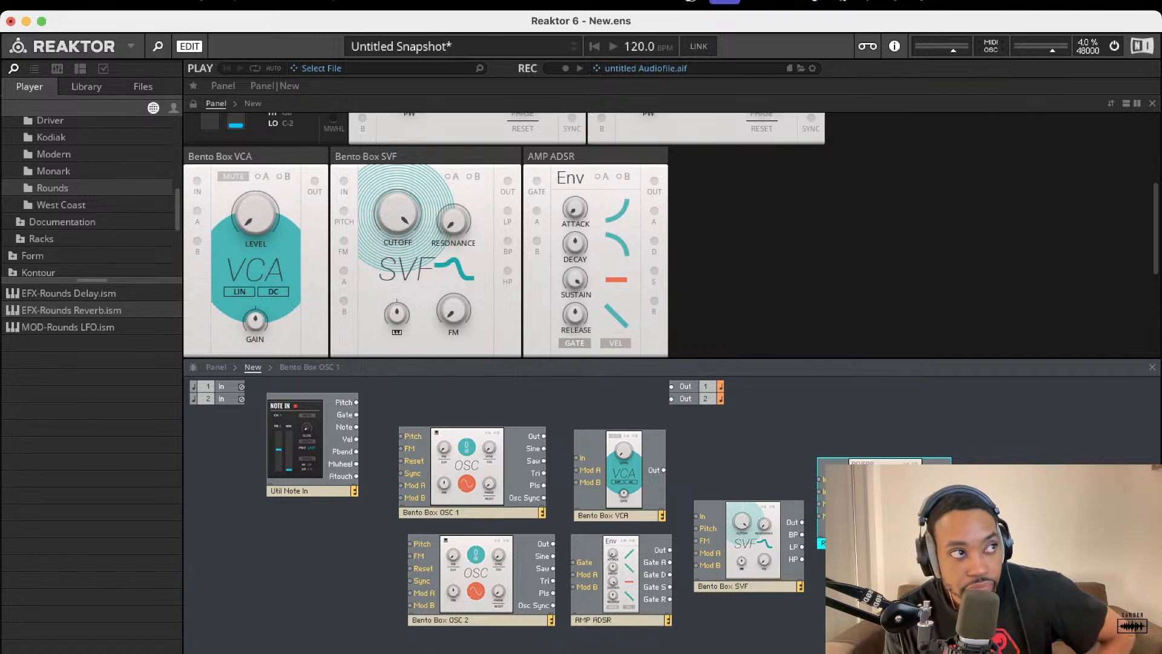
# - Connect the Note In block's Pitch output to the Pitch inputs of both oscillators and shift the oscillators closer to it
pyautogui.scroll(1, 366, 263)
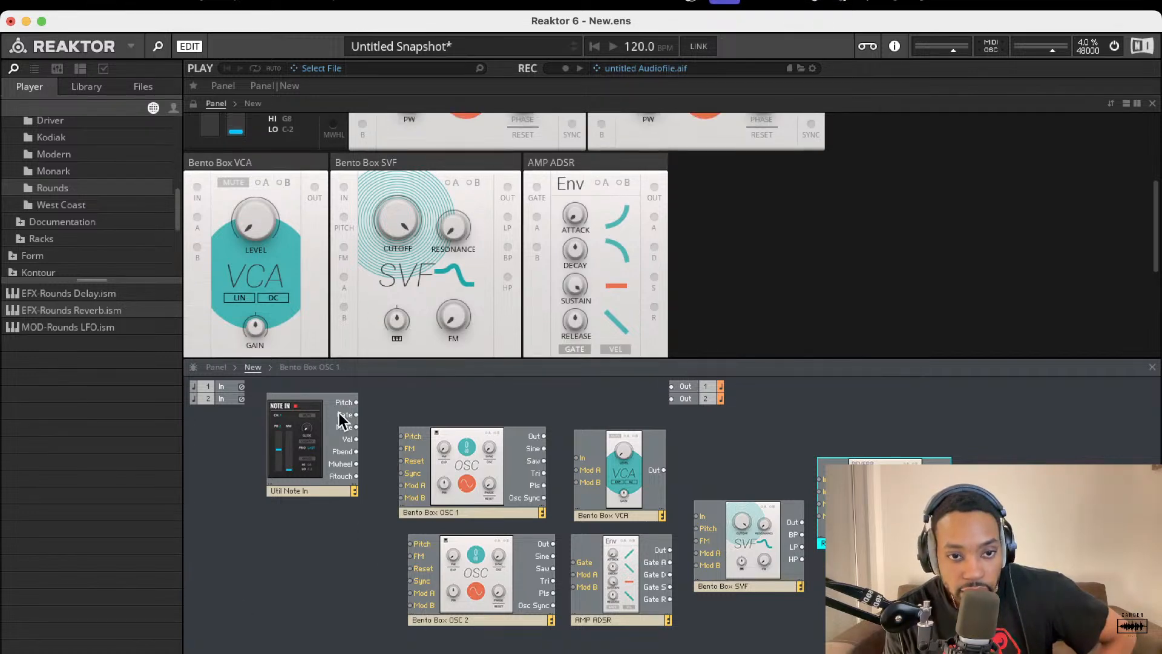
pyautogui.moveTo(356, 402); pyautogui.dragTo(401, 436)
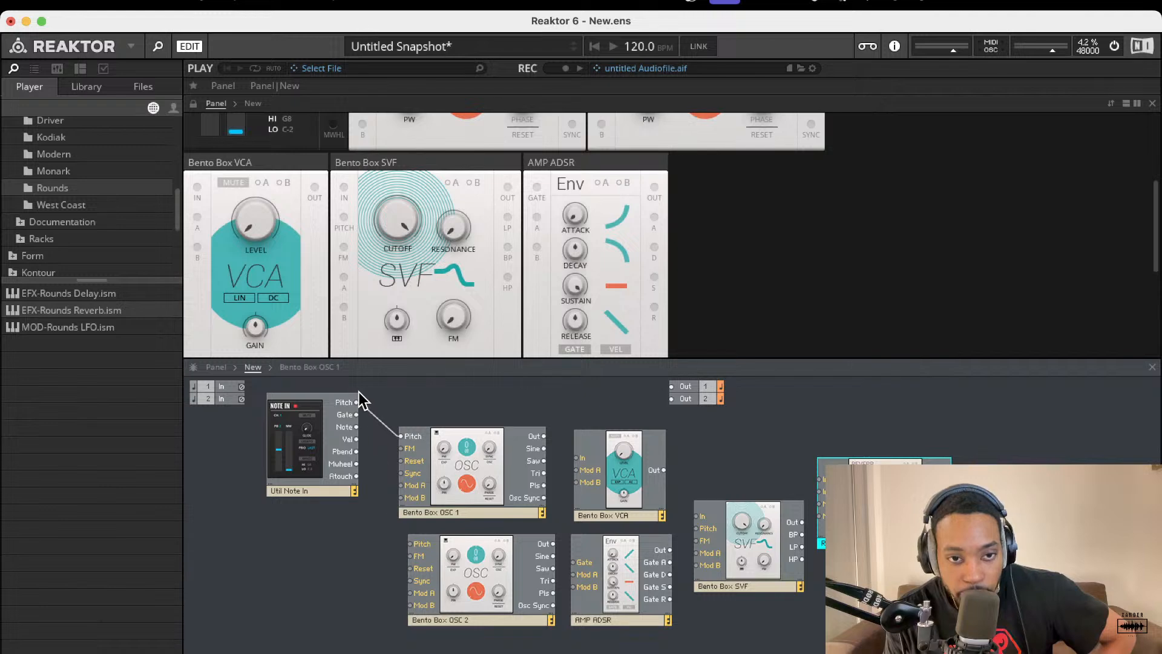
pyautogui.moveTo(357, 402); pyautogui.dragTo(432, 542)
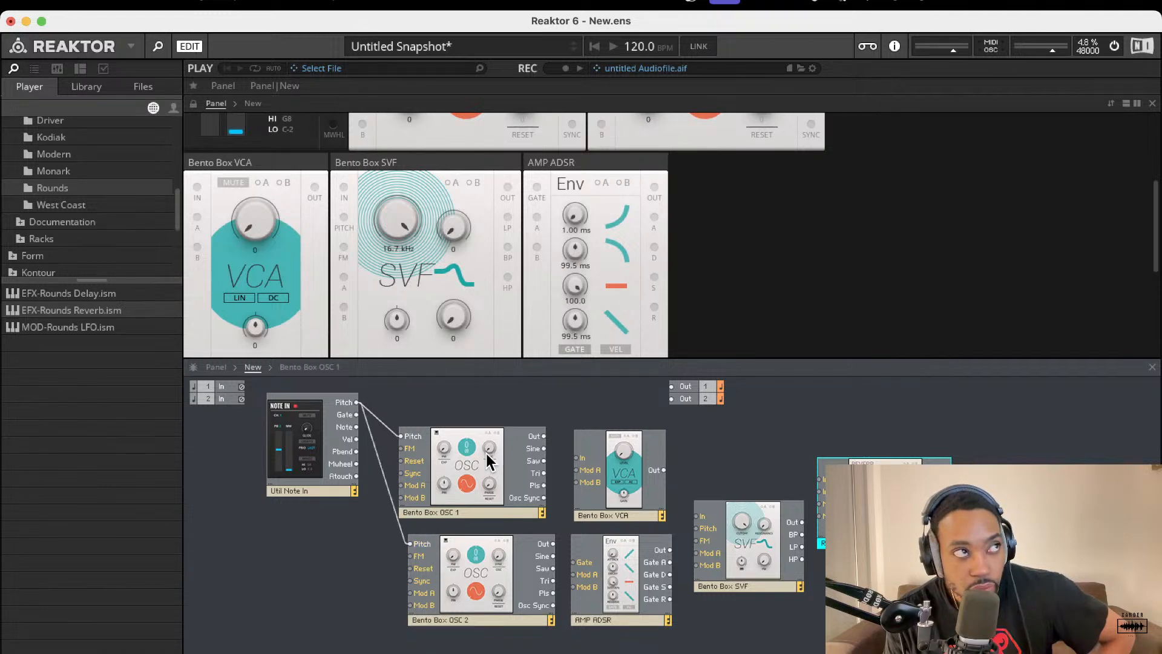
pyautogui.moveTo(480, 480); pyautogui.dragTo(465, 462)
pyautogui.moveTo(467, 566); pyautogui.dragTo(423, 548)
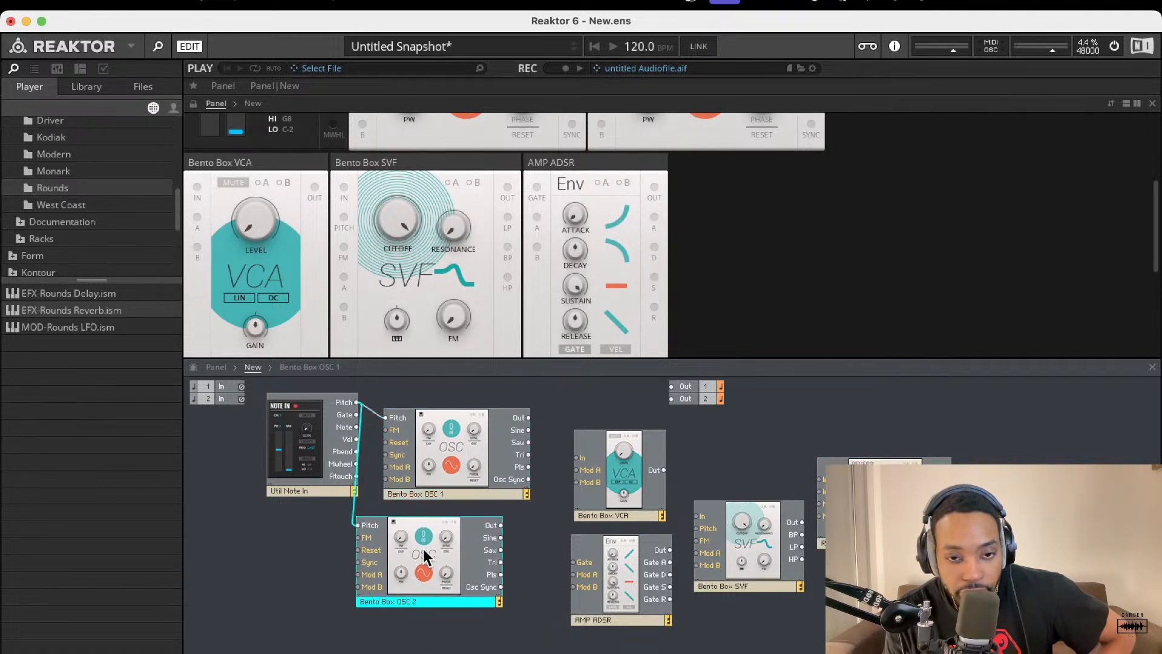
# - Open the Bento Box folder inside the Blocks folder of Blocks Base in the library browser
pyautogui.scroll(8, 70, 194)
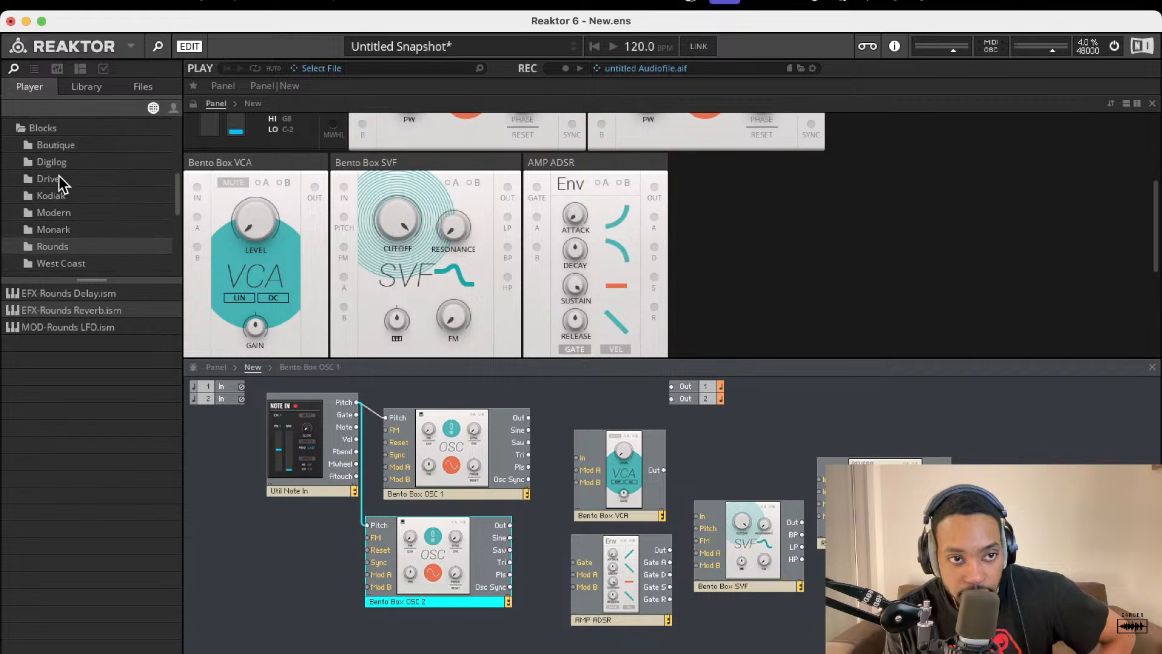
pyautogui.scroll(2, 60, 145)
pyautogui.click(21, 140)
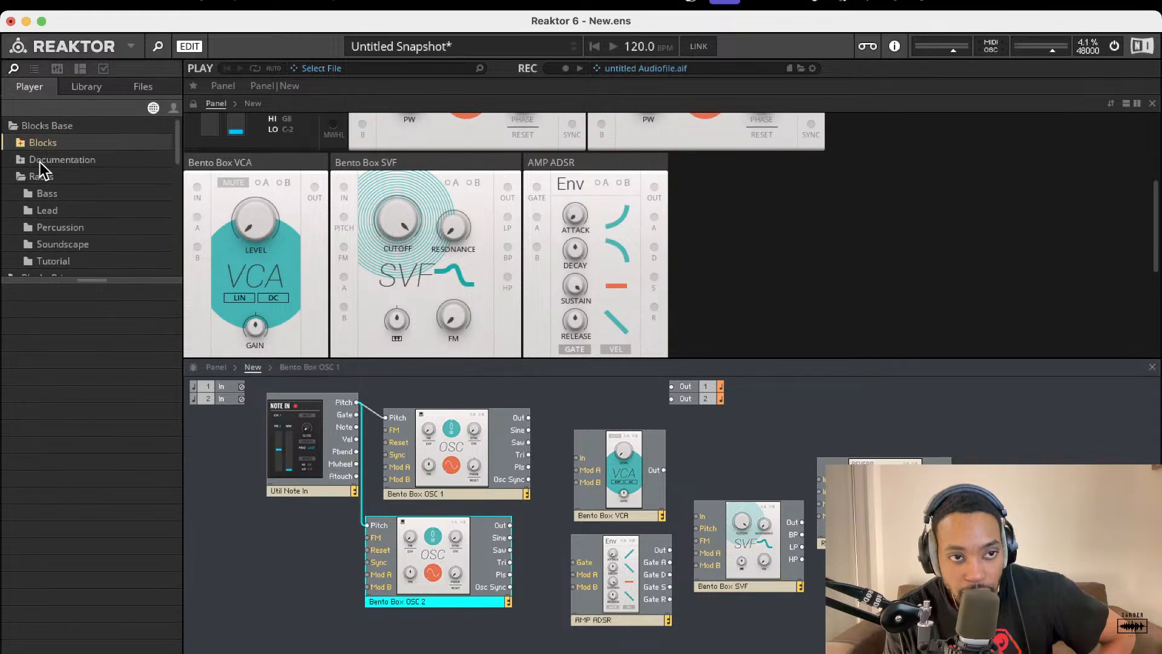
pyautogui.click(12, 125)
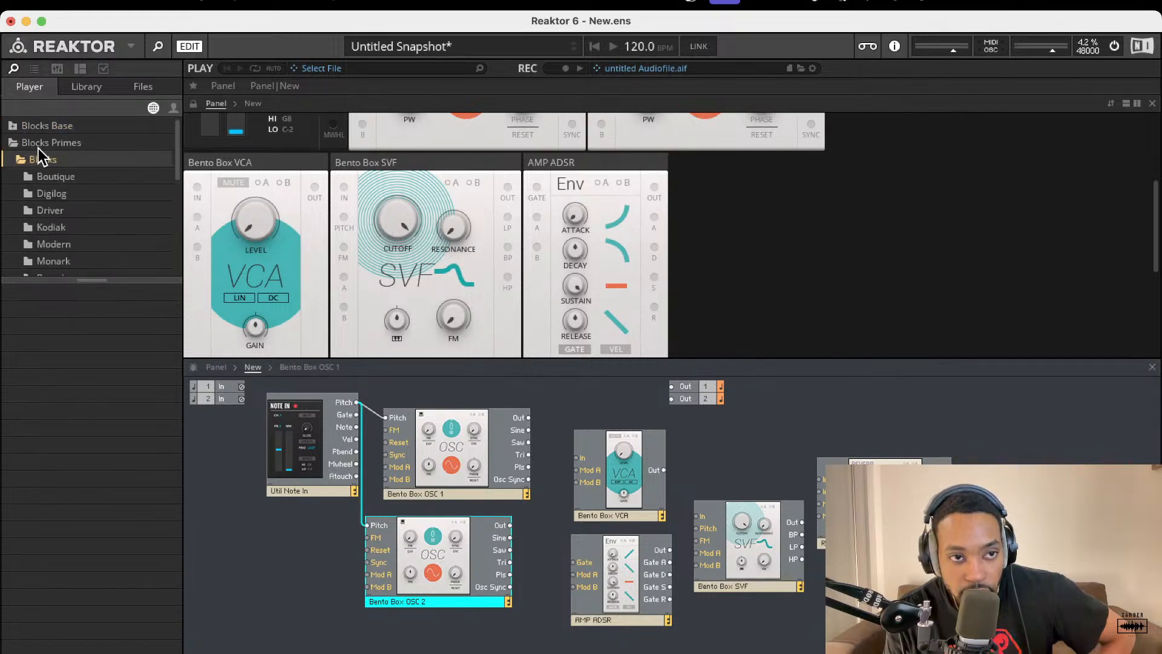
pyautogui.scroll(-3, 46, 197)
pyautogui.scroll(5, 52, 219)
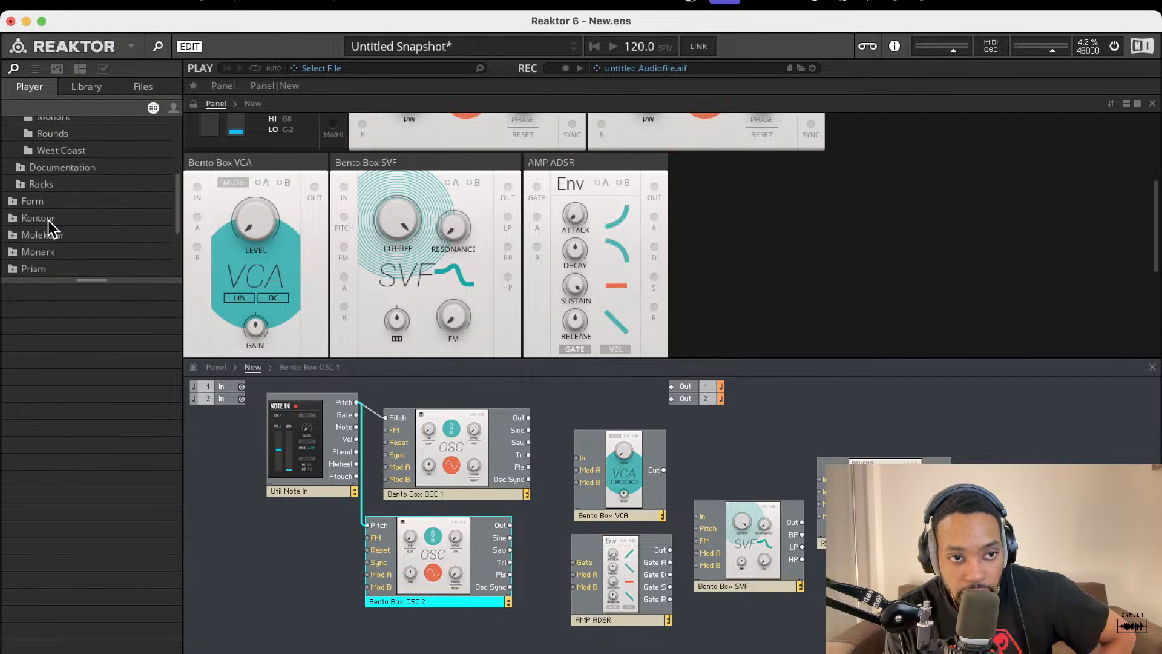
pyautogui.click(33, 163)
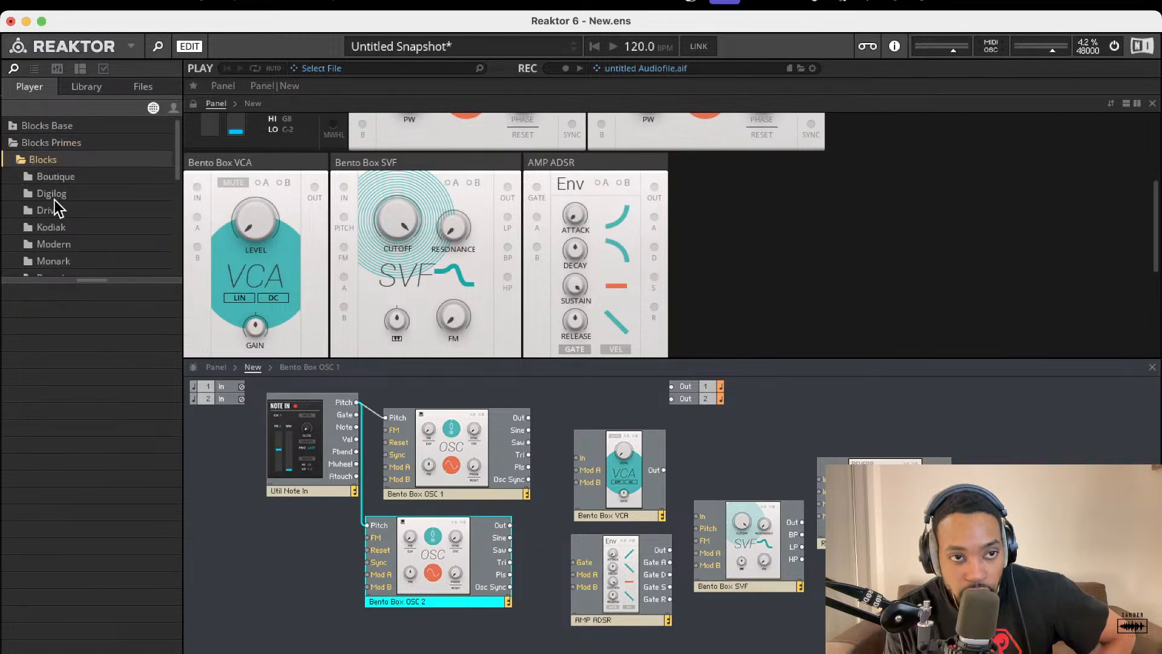
pyautogui.scroll(-2, 52, 212)
pyautogui.scroll(2, 52, 211)
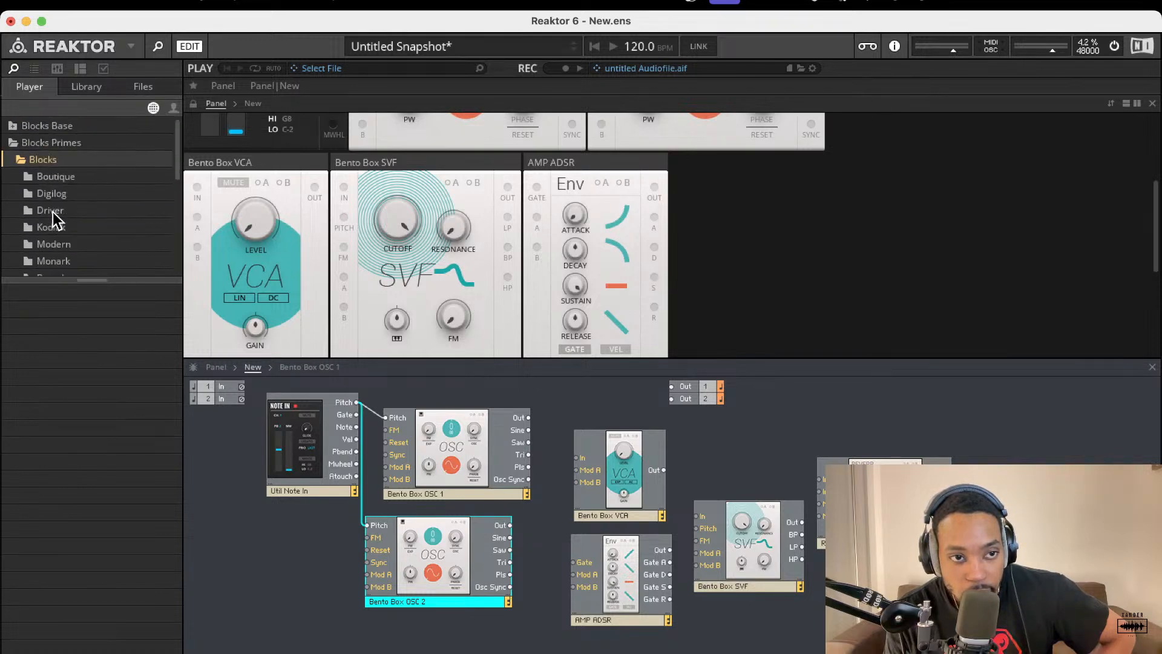
pyautogui.click(35, 129)
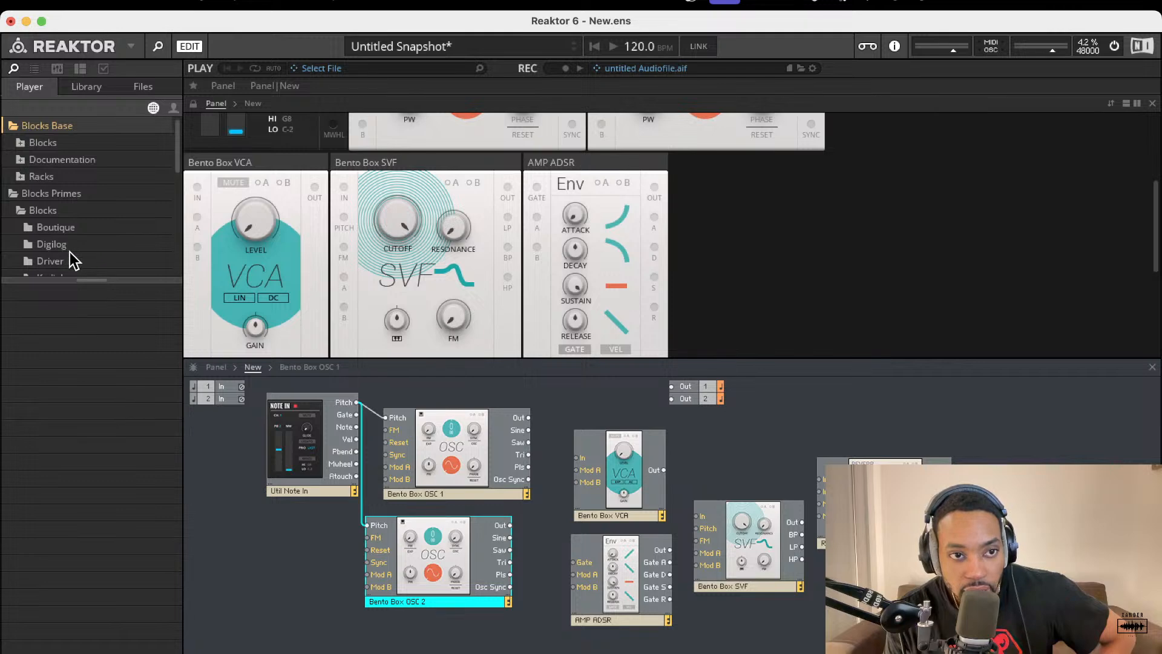
pyautogui.scroll(-5, 71, 252)
pyautogui.scroll(5, 67, 219)
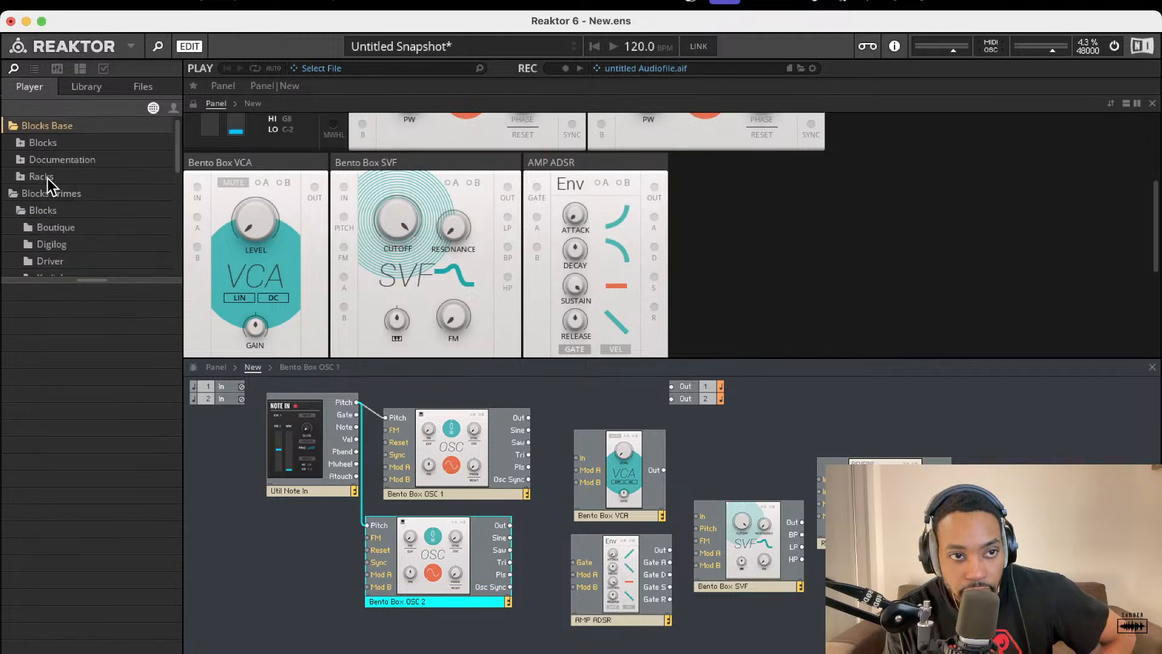
pyautogui.click(23, 143)
pyautogui.click(43, 162)
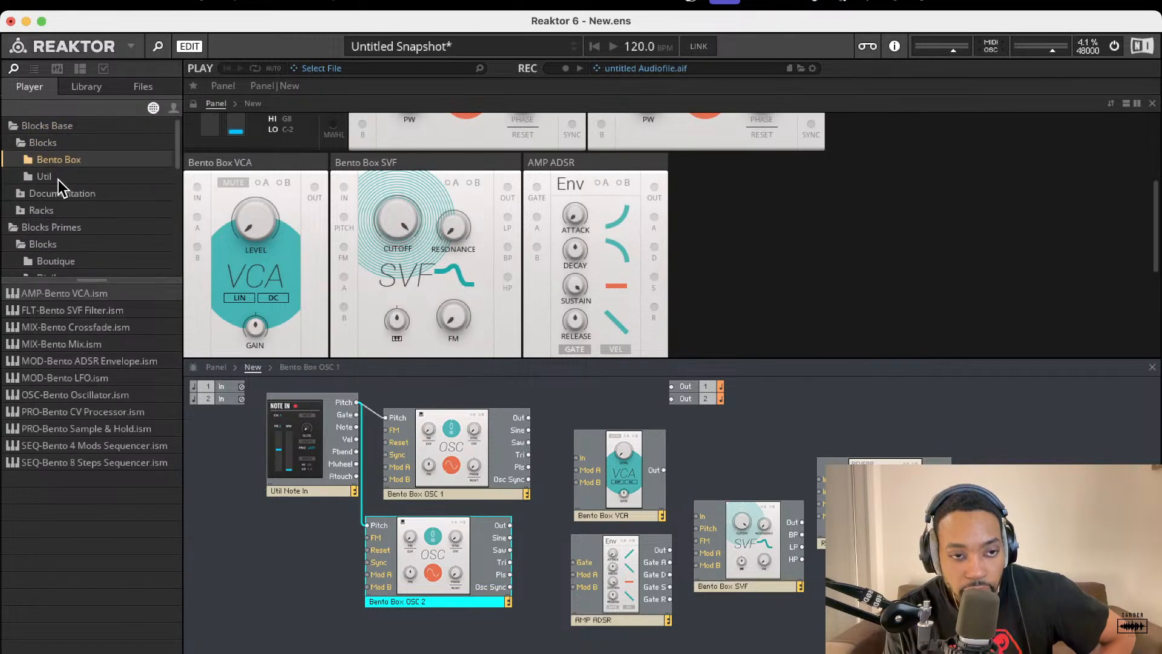
# - Add a Bento Mix block beside the oscillators and connect the Out of OSC 1 and OSC 2 to its In 1 and In 2
pyautogui.moveTo(83, 344); pyautogui.dragTo(561, 508)
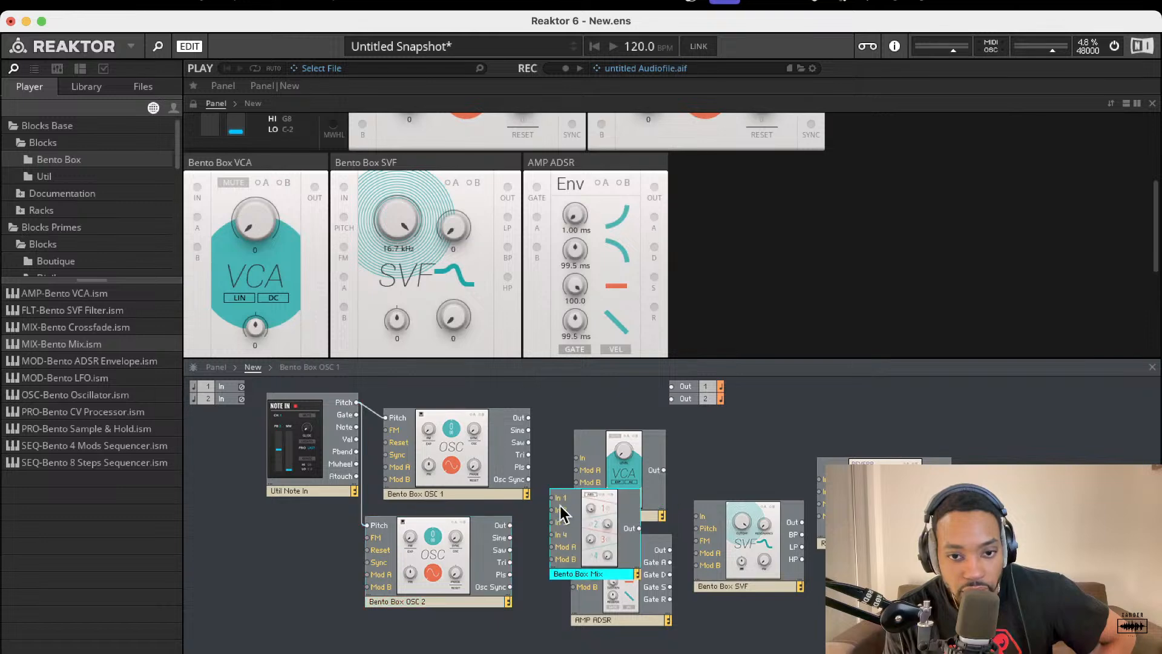
pyautogui.moveTo(529, 418); pyautogui.dragTo(511, 525)
pyautogui.moveTo(601, 529); pyautogui.dragTo(558, 530)
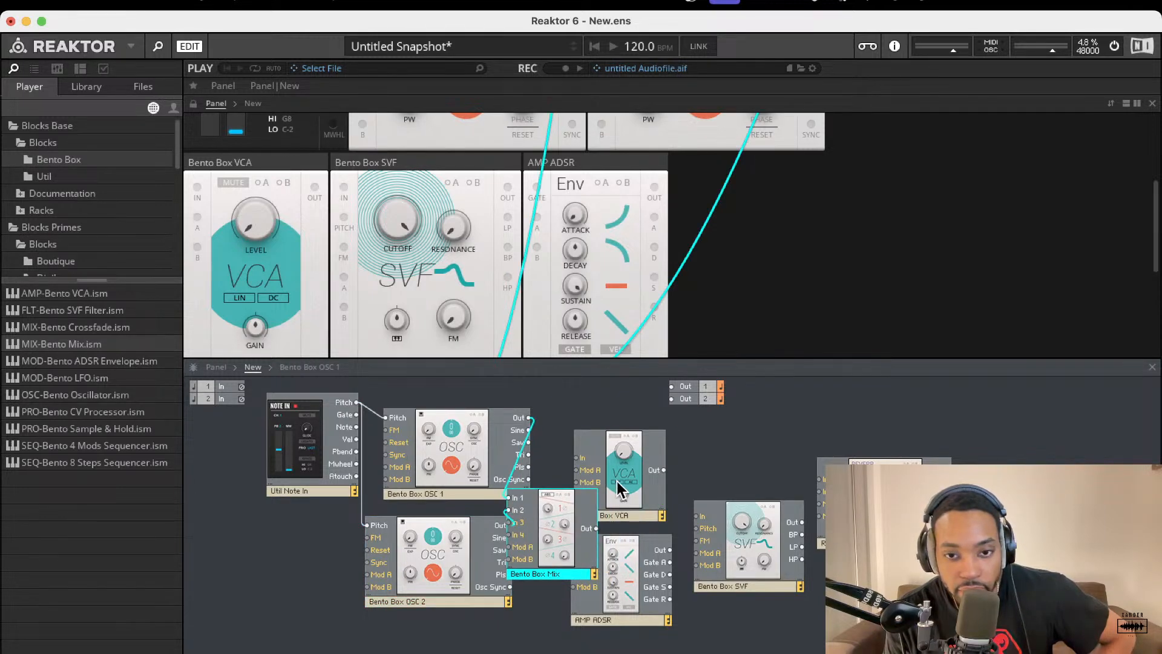
# - Reposition the VCA and AMP ADSR blocks, connecting Note In's Gate to the ADSR's Gate and the ADSR's Out to the VCA's Mod B
pyautogui.moveTo(618, 488); pyautogui.dragTo(652, 506)
pyautogui.moveTo(623, 581); pyautogui.dragTo(353, 418)
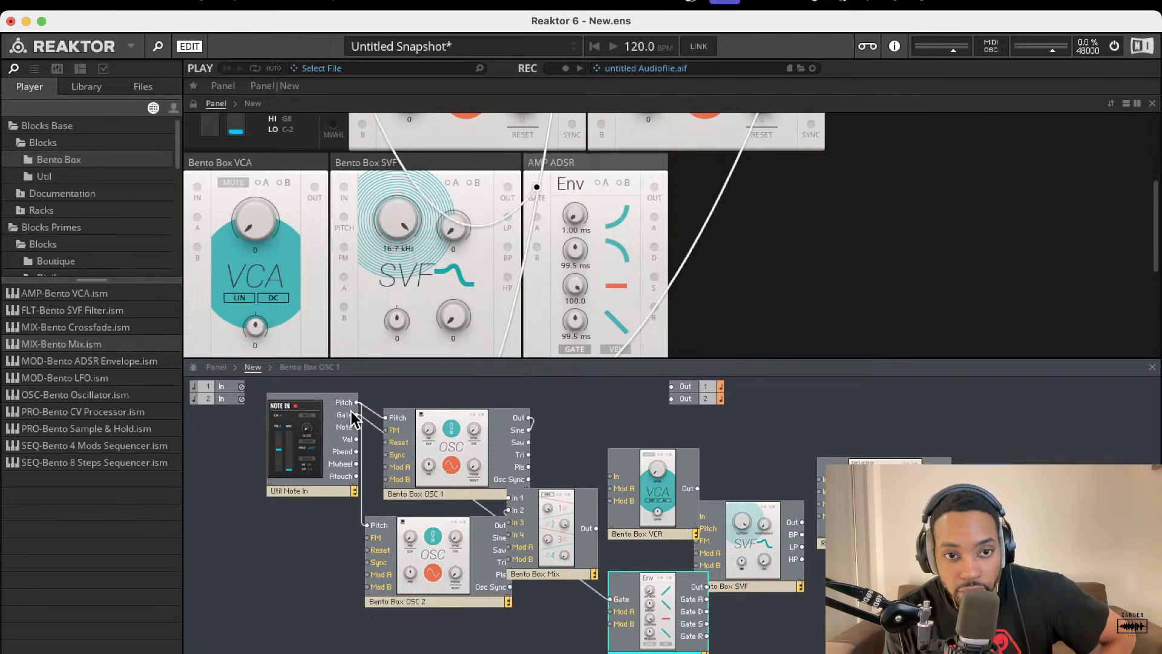
pyautogui.moveTo(643, 614); pyautogui.dragTo(533, 612)
pyautogui.moveTo(600, 587); pyautogui.dragTo(615, 544)
# - Place the SVF filter between the mixer and the VCA, wiring the mixer's Out to the SVF's In and the SVF's Out to the VCA's In
pyautogui.moveTo(619, 504); pyautogui.dragTo(667, 475)
pyautogui.moveTo(574, 505); pyautogui.dragTo(564, 468)
pyautogui.moveTo(725, 552); pyautogui.dragTo(687, 591)
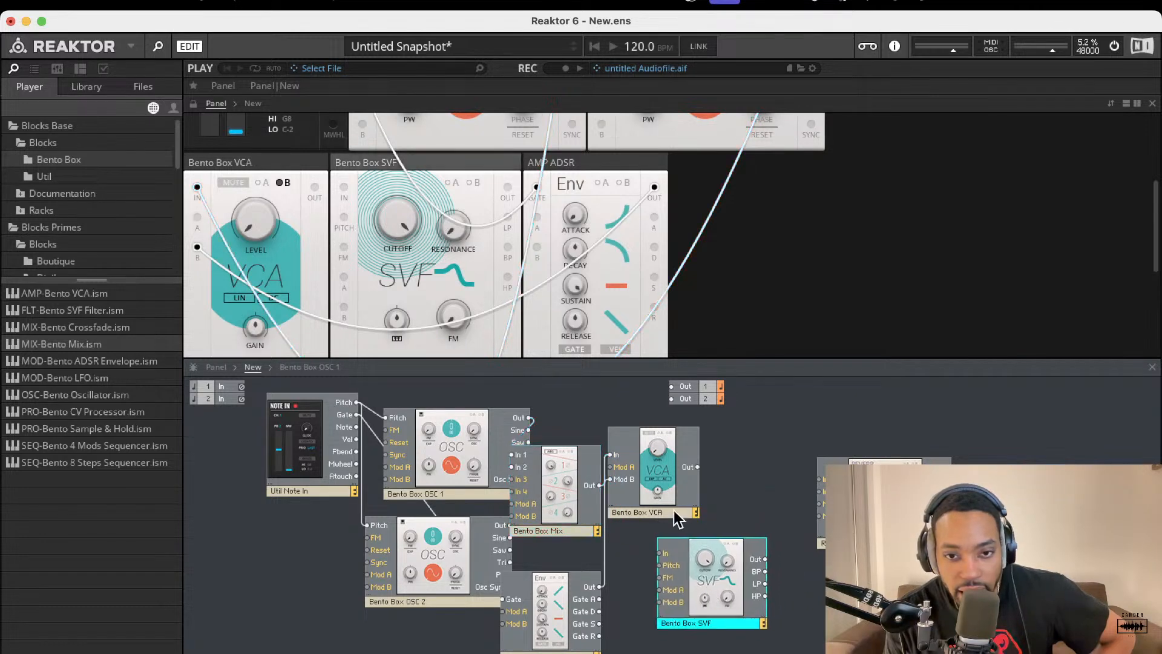
pyautogui.moveTo(663, 494); pyautogui.dragTo(814, 497)
pyautogui.moveTo(714, 575); pyautogui.dragTo(599, 485)
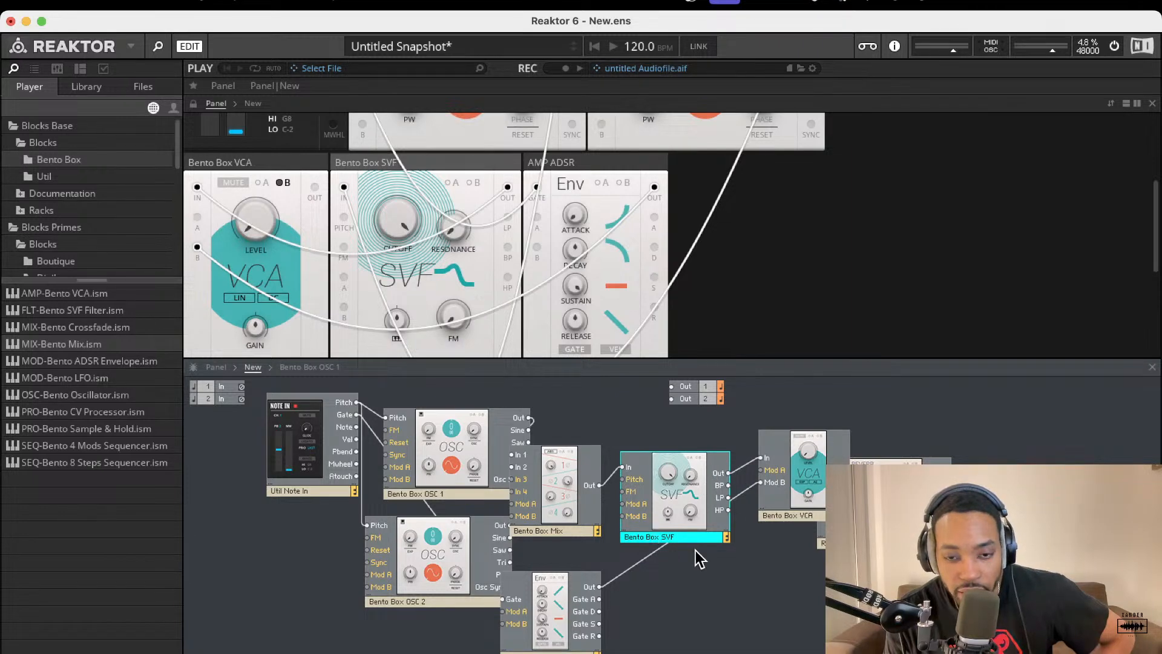
pyautogui.moveTo(781, 475); pyautogui.dragTo(751, 469)
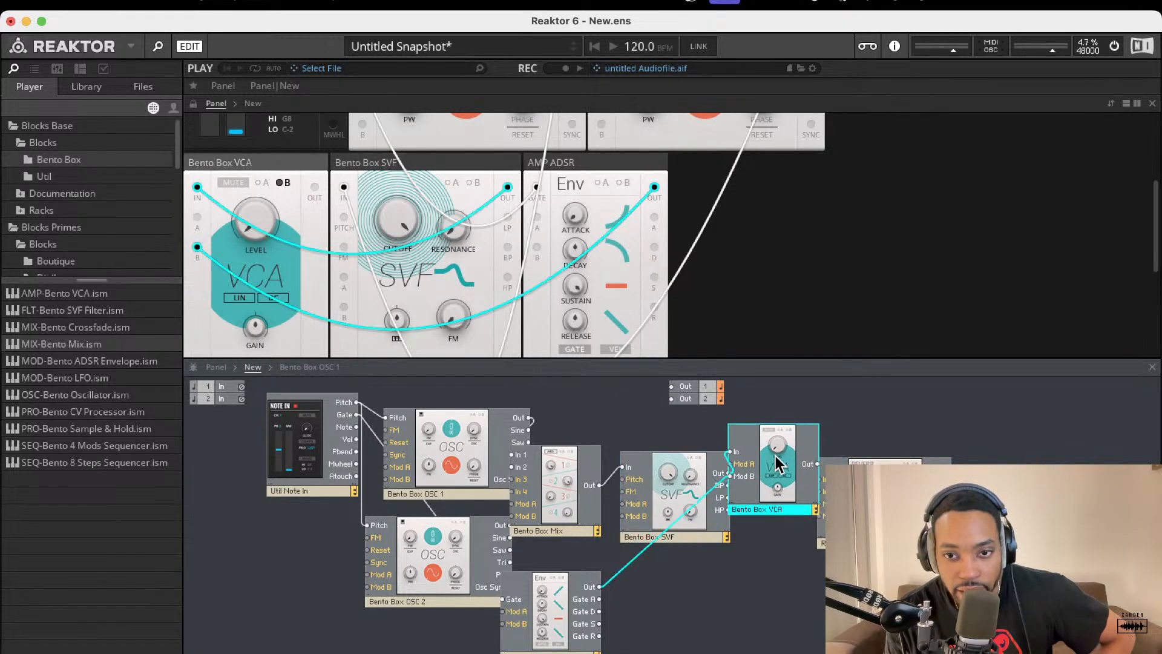
# - Connect the VCA's Out to both Rounds Reverb inputs and the reverb's two outputs to Out 1 and Out 2
pyautogui.moveTo(822, 481); pyautogui.dragTo(821, 479)
pyautogui.moveTo(840, 498); pyautogui.dragTo(876, 489)
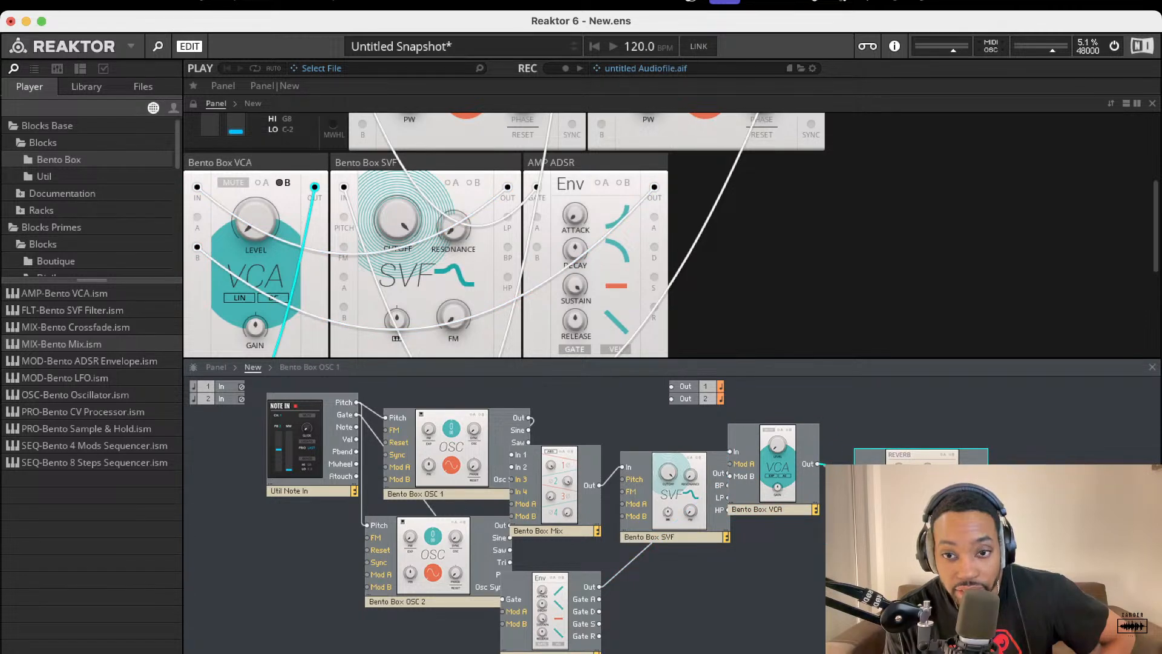
pyautogui.moveTo(986, 476); pyautogui.dragTo(669, 387)
pyautogui.moveTo(985, 491); pyautogui.dragTo(669, 403)
# - Connect the VCA's Out directly to the ensemble's Out 1 and Out 2
pyautogui.moveTo(775, 468); pyautogui.dragTo(671, 392)
pyautogui.moveTo(821, 502); pyautogui.dragTo(674, 402)
pyautogui.moveTo(787, 487); pyautogui.dragTo(784, 490)
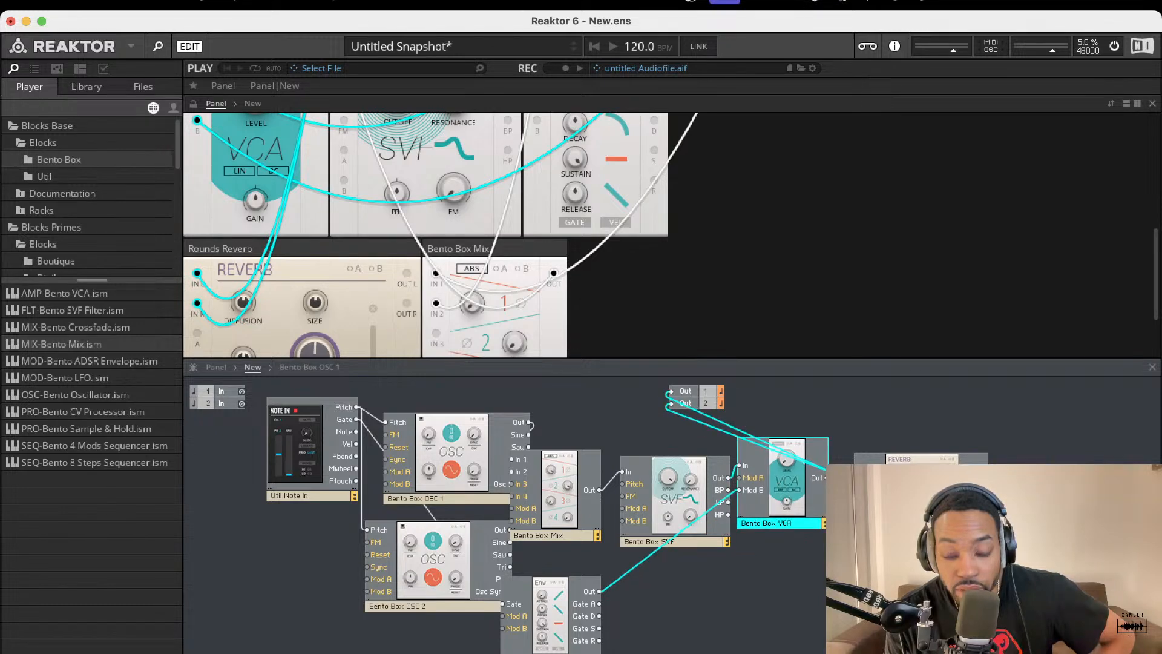
# - Delete the two wires running from the VCA's Out to the Rounds Reverb inputs
pyautogui.click(841, 508)
pyautogui.click(841, 487)
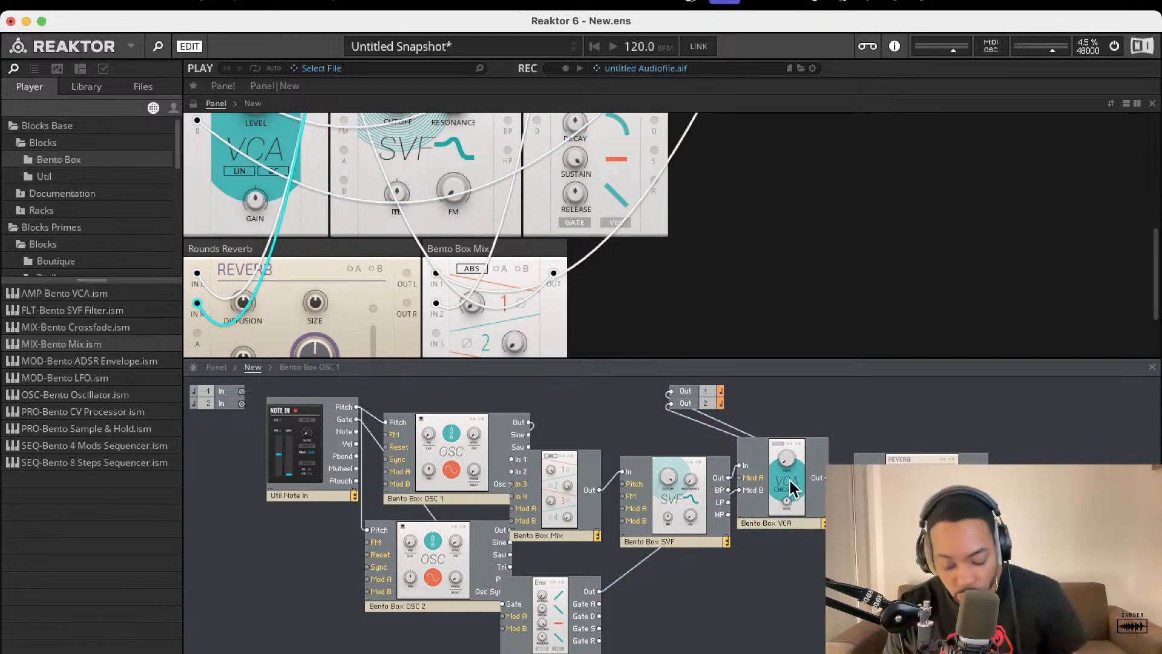
pyautogui.click(842, 480)
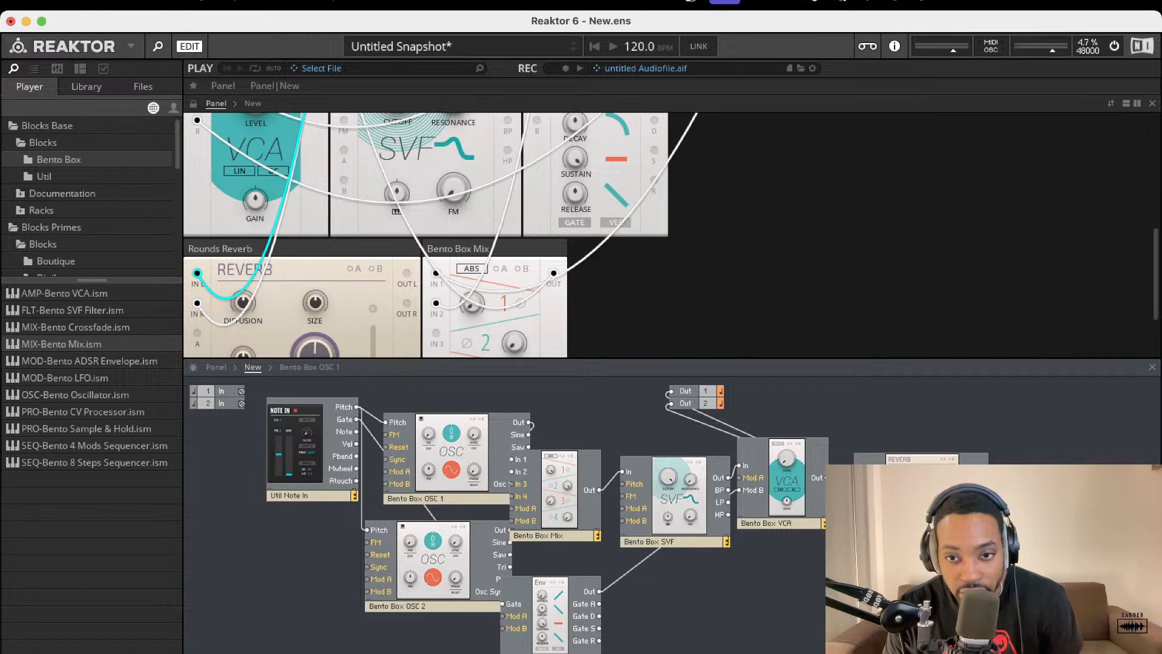
pyautogui.click(842, 486)
pyautogui.press('Delete')
pyautogui.click(841, 480)
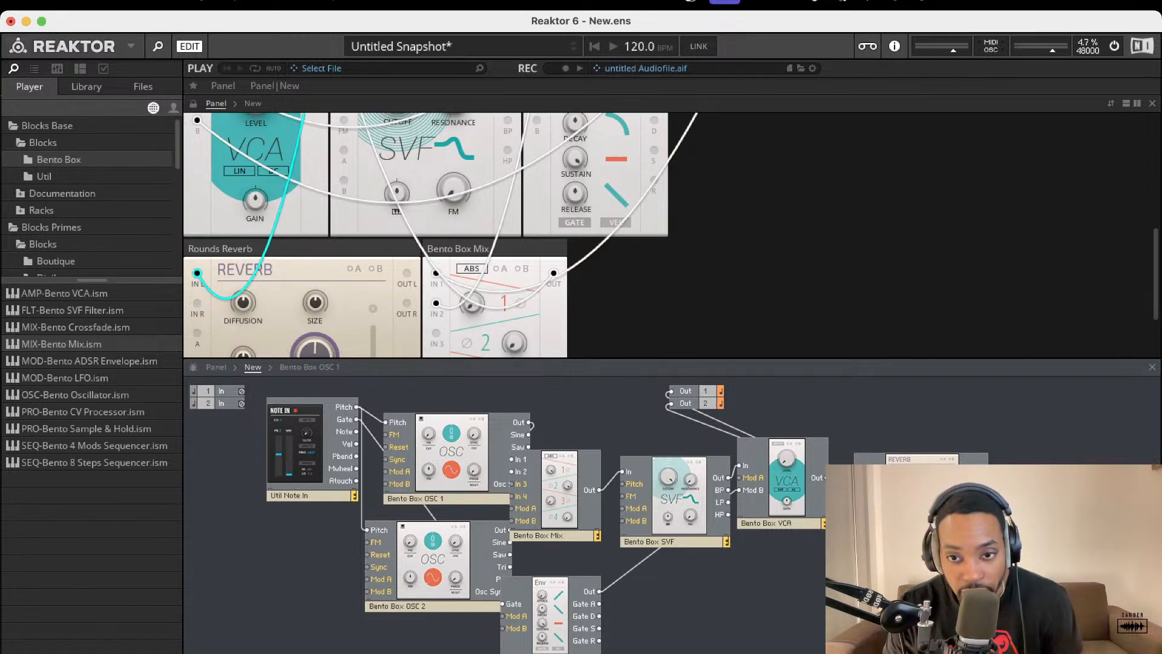
pyautogui.press('Delete')
# - Shift the Bento Box Mix block clear of the oscillators and move the AMP ADSR block farther right
pyautogui.scroll(-3, 416, 211)
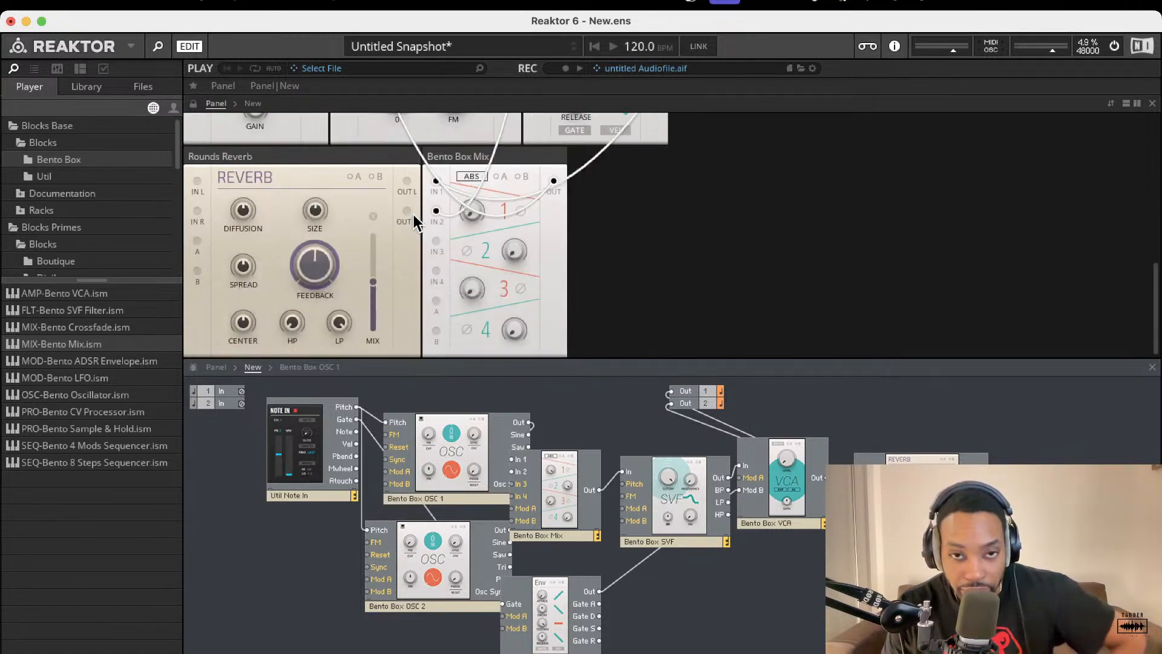
pyautogui.scroll(2, 423, 242)
pyautogui.scroll(3, 508, 275)
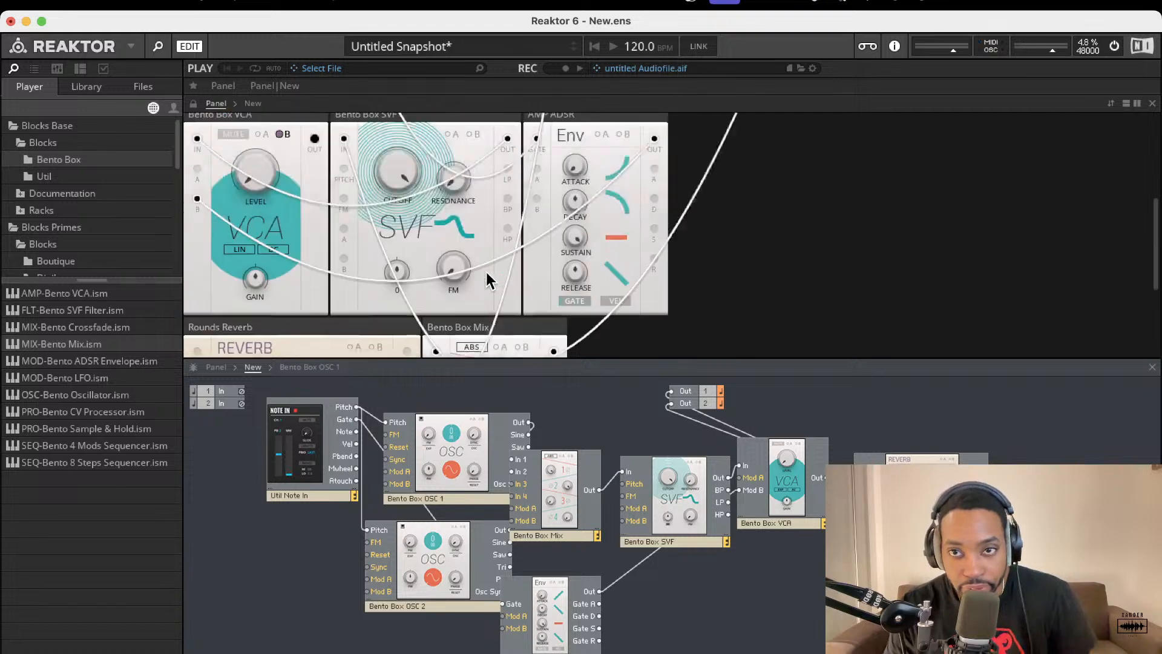
pyautogui.scroll(3, 485, 274)
pyautogui.scroll(-2, 485, 273)
pyautogui.scroll(2, 485, 274)
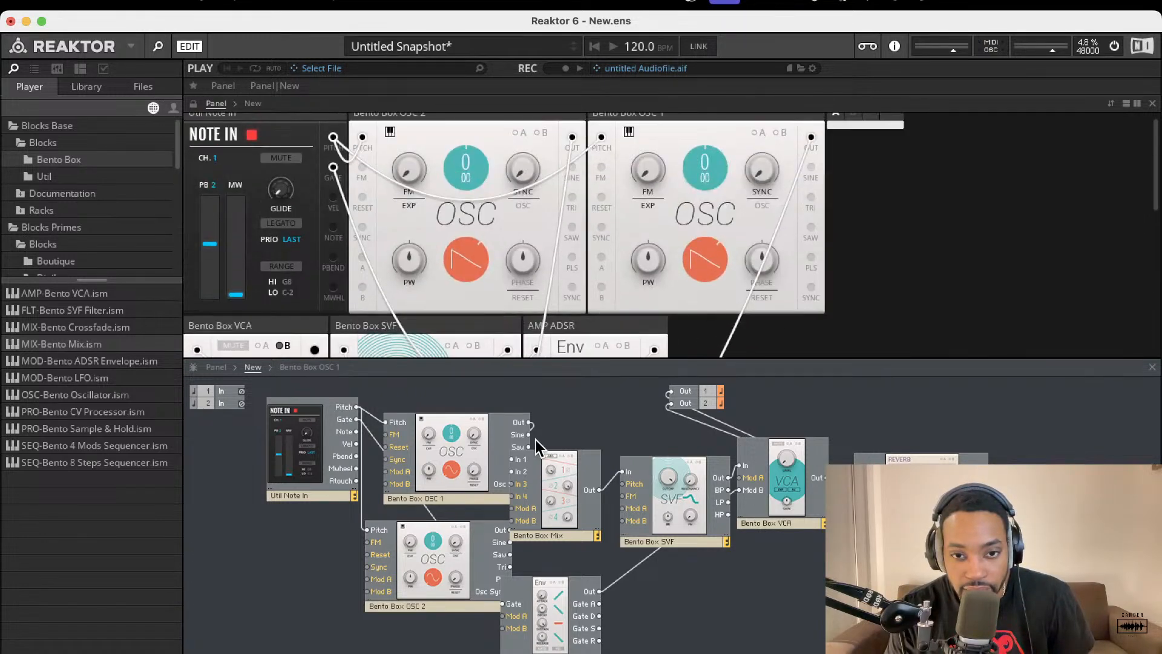
pyautogui.moveTo(565, 482); pyautogui.dragTo(599, 478)
pyautogui.scroll(-3, 503, 304)
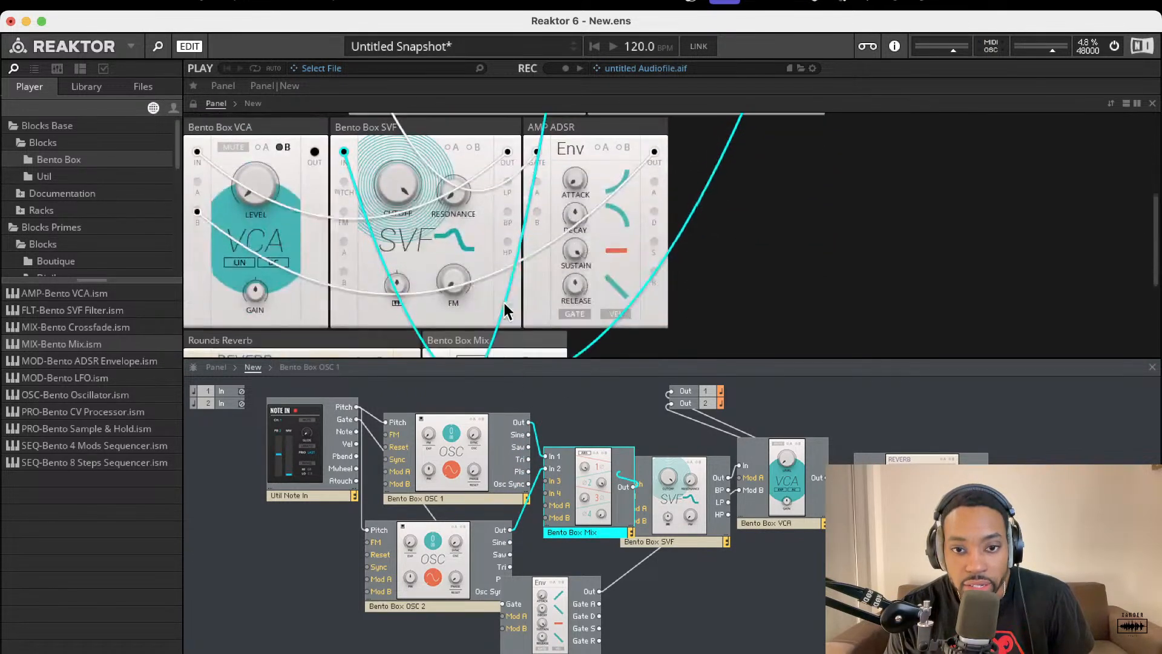
pyautogui.moveTo(600, 479); pyautogui.dragTo(587, 474)
pyautogui.moveTo(558, 608); pyautogui.dragTo(597, 608)
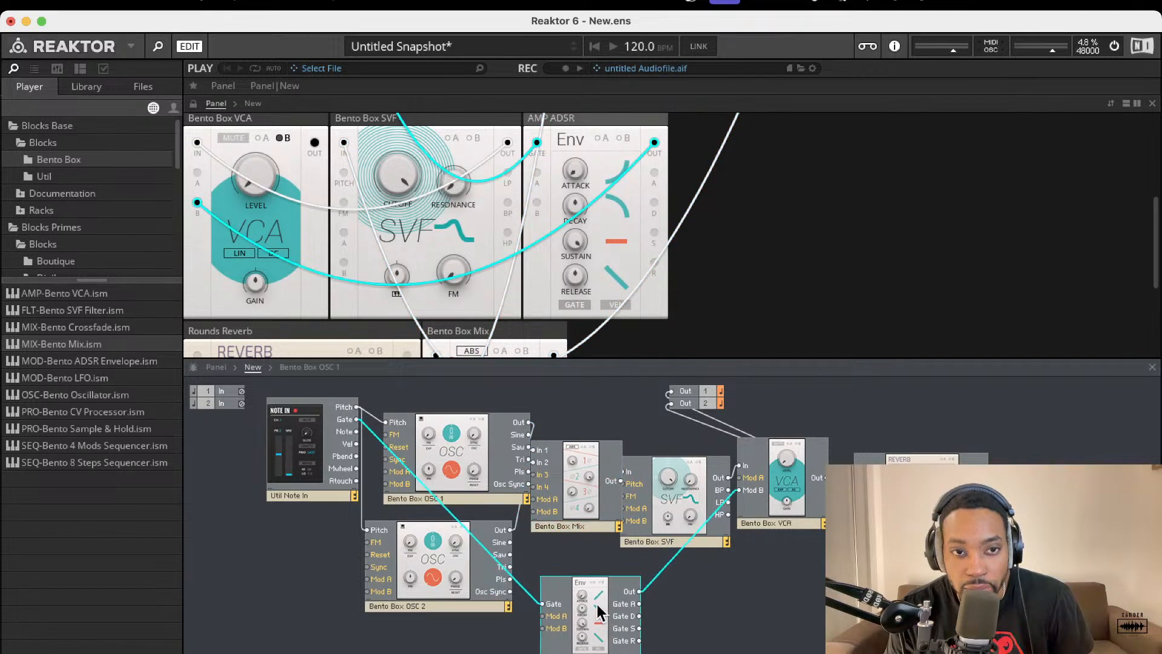
# - Raise the amount by which modulation input B controls the Bento Box VCA's level
pyautogui.scroll(2, 455, 323)
pyautogui.scroll(-3, 412, 310)
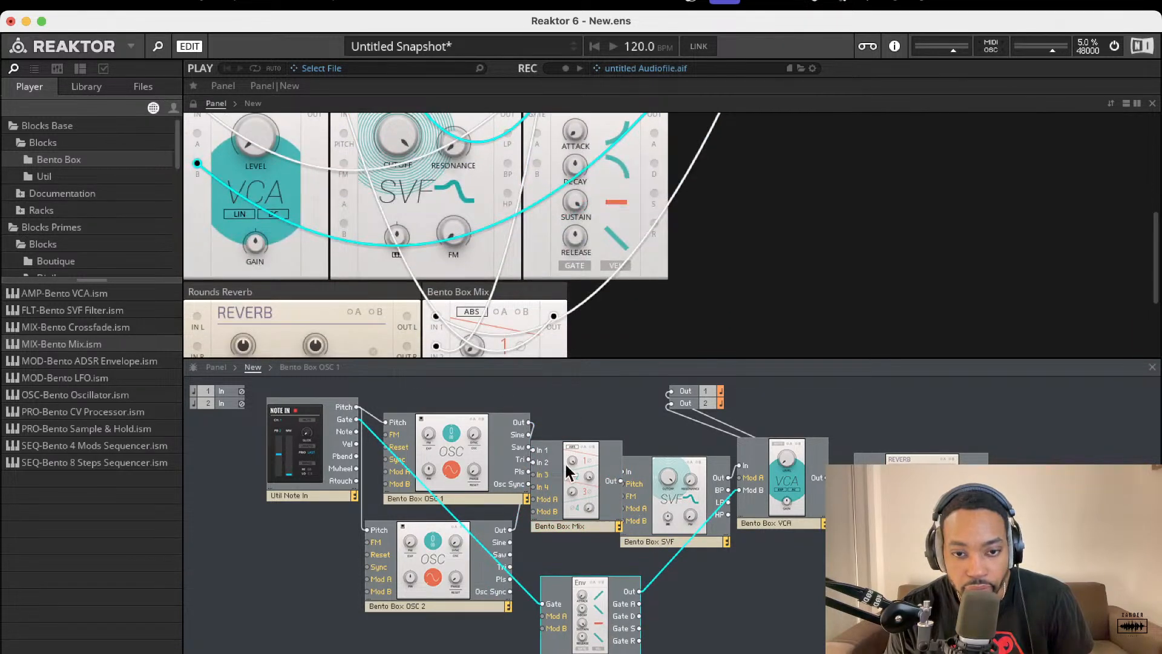
pyautogui.scroll(3, 356, 228)
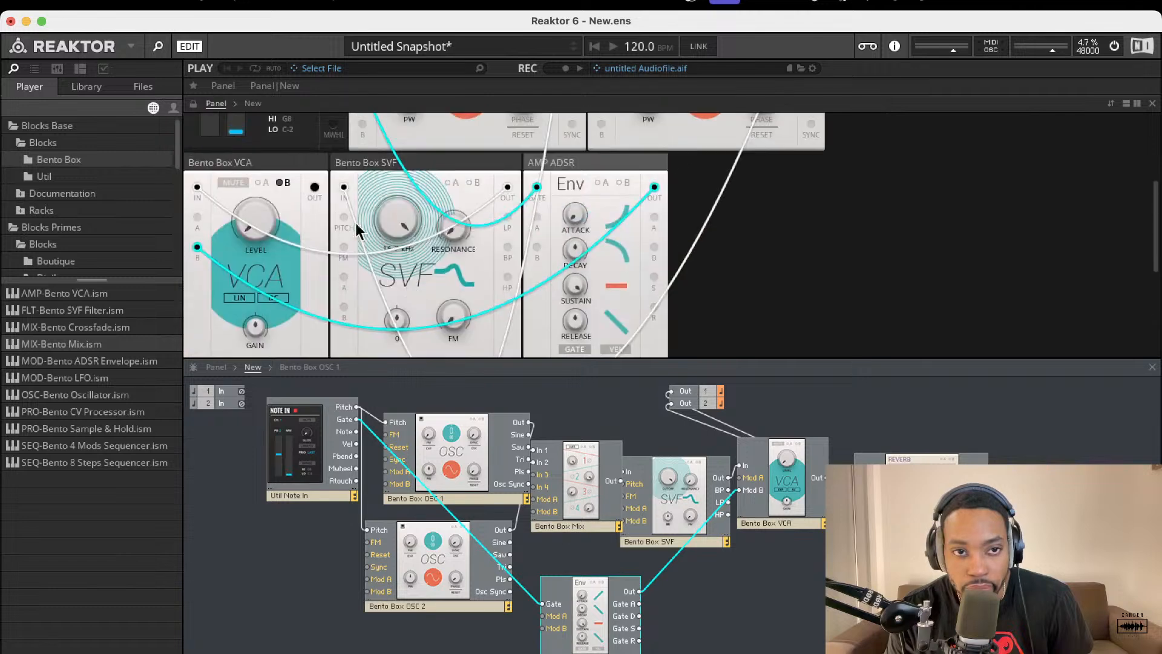
pyautogui.click(289, 183)
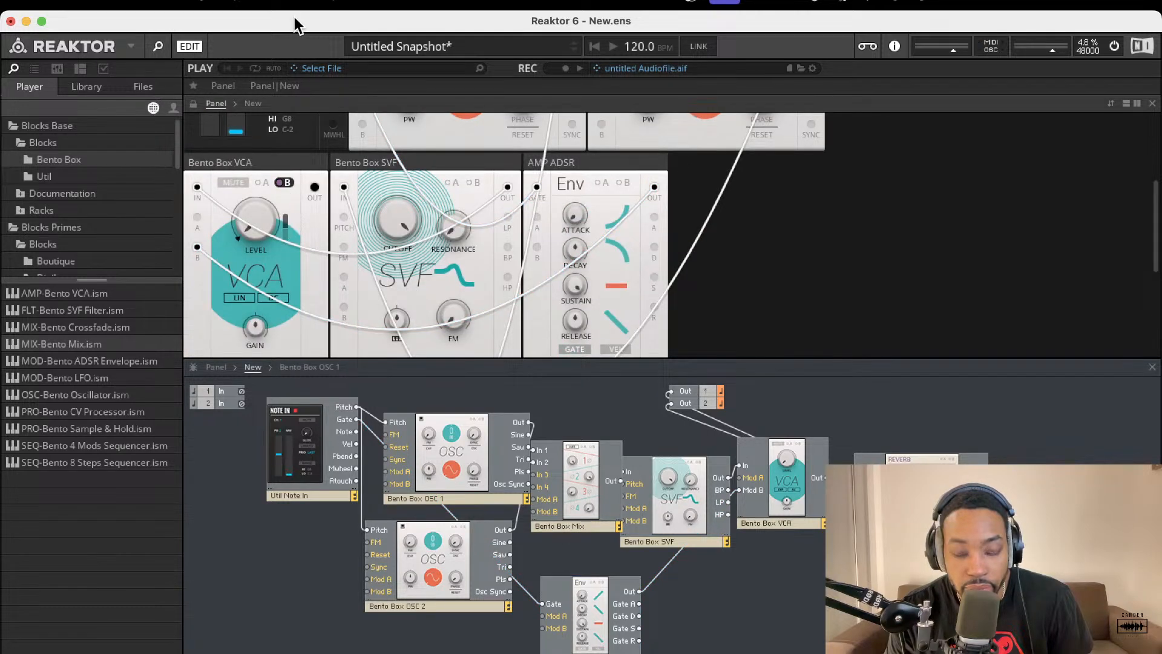
# - Turn up the channel 1 level on the Bento Box Mix block
pyautogui.scroll(-3, 466, 242)
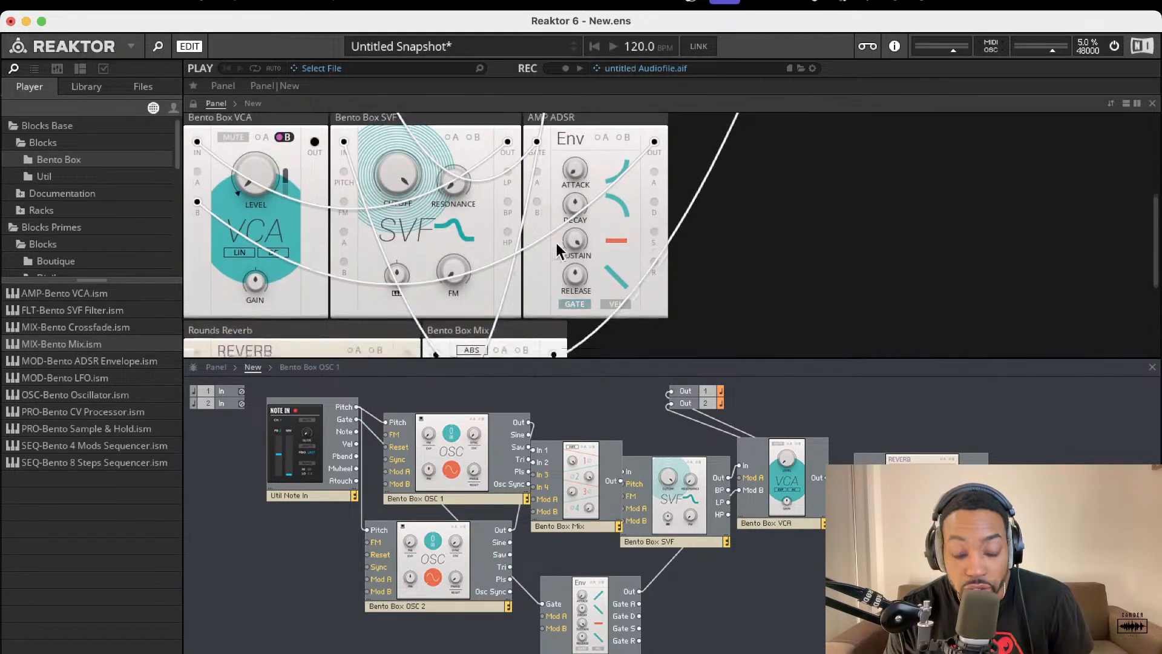
pyautogui.moveTo(470, 254); pyautogui.dragTo(473, 183)
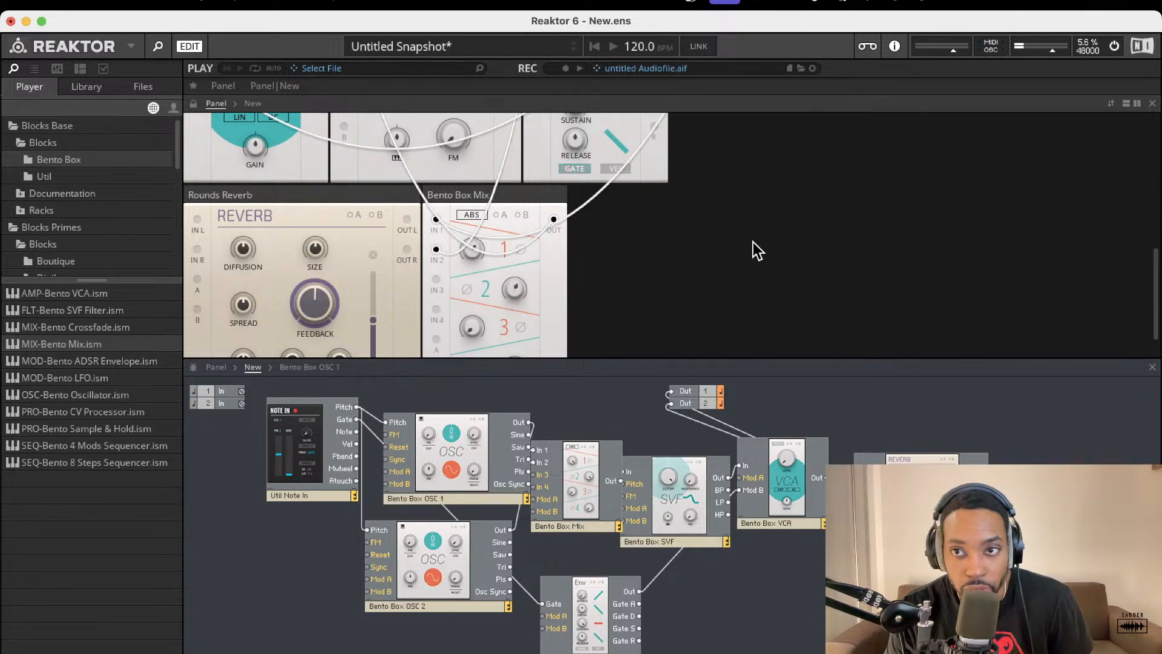
pyautogui.scroll(5, 745, 243)
pyautogui.scroll(-5, 679, 239)
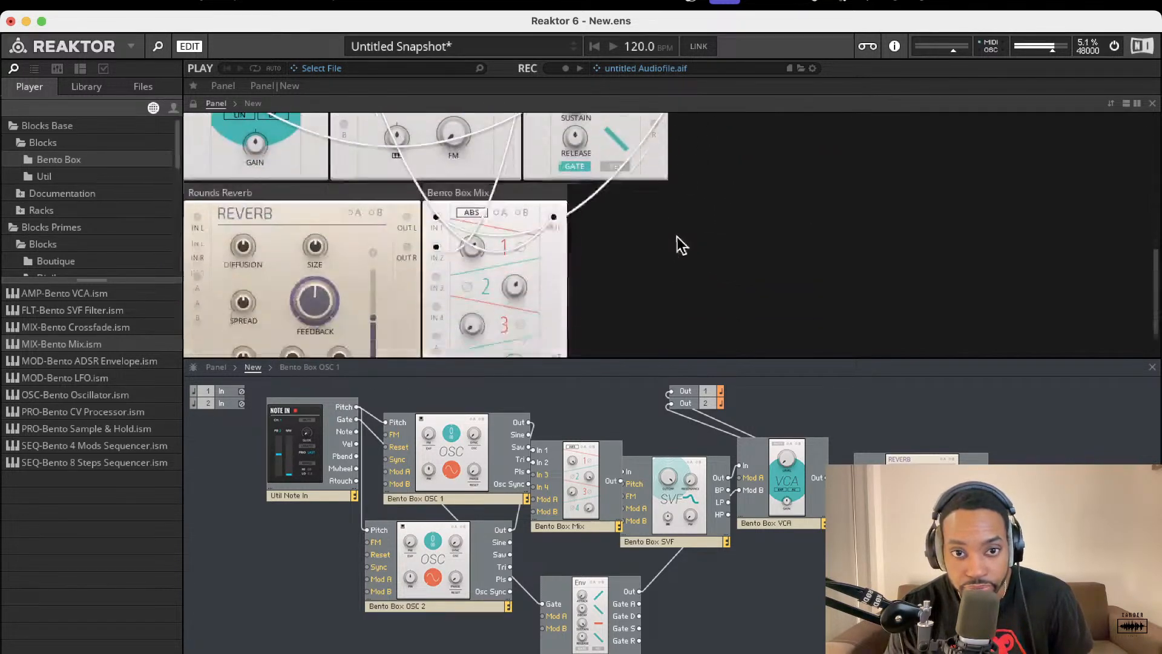
# - Add a Util Scope block from the Util folder and connect the VCA's Out to its In
pyautogui.scroll(-2, 678, 237)
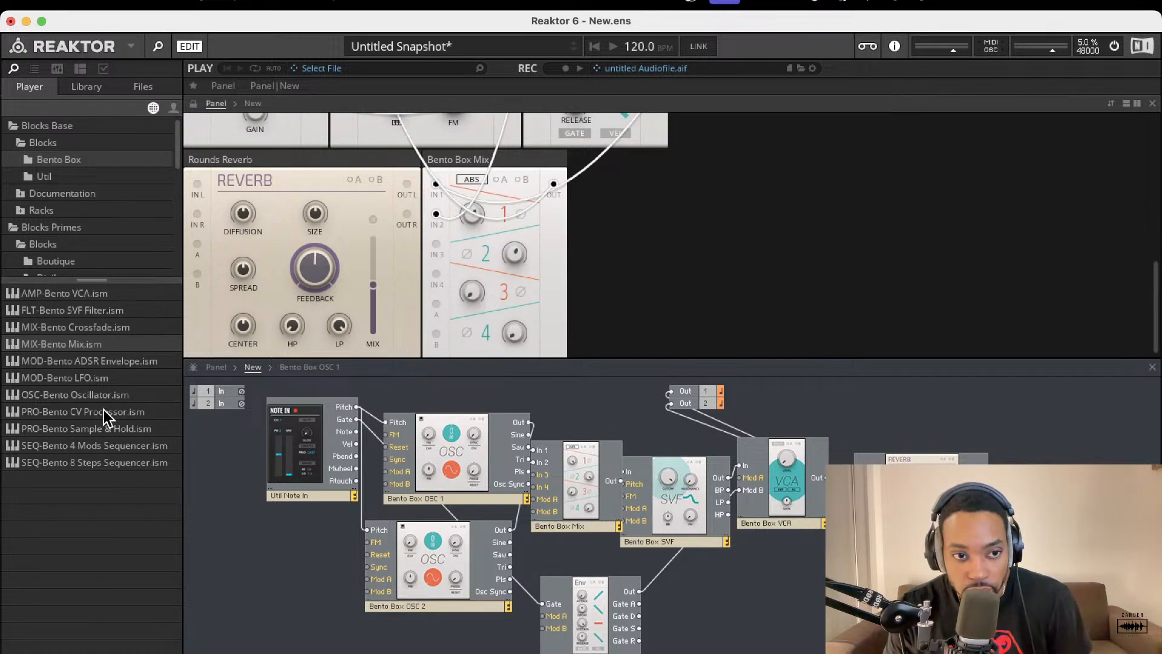
pyautogui.click(58, 180)
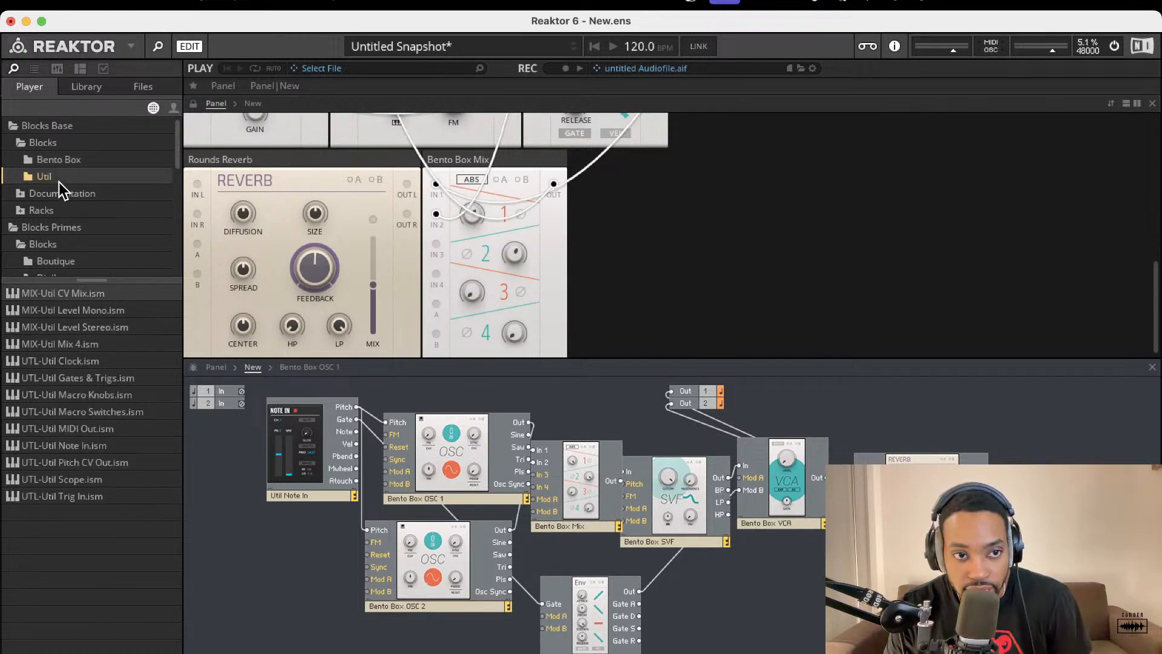
pyautogui.doubleClick(78, 481)
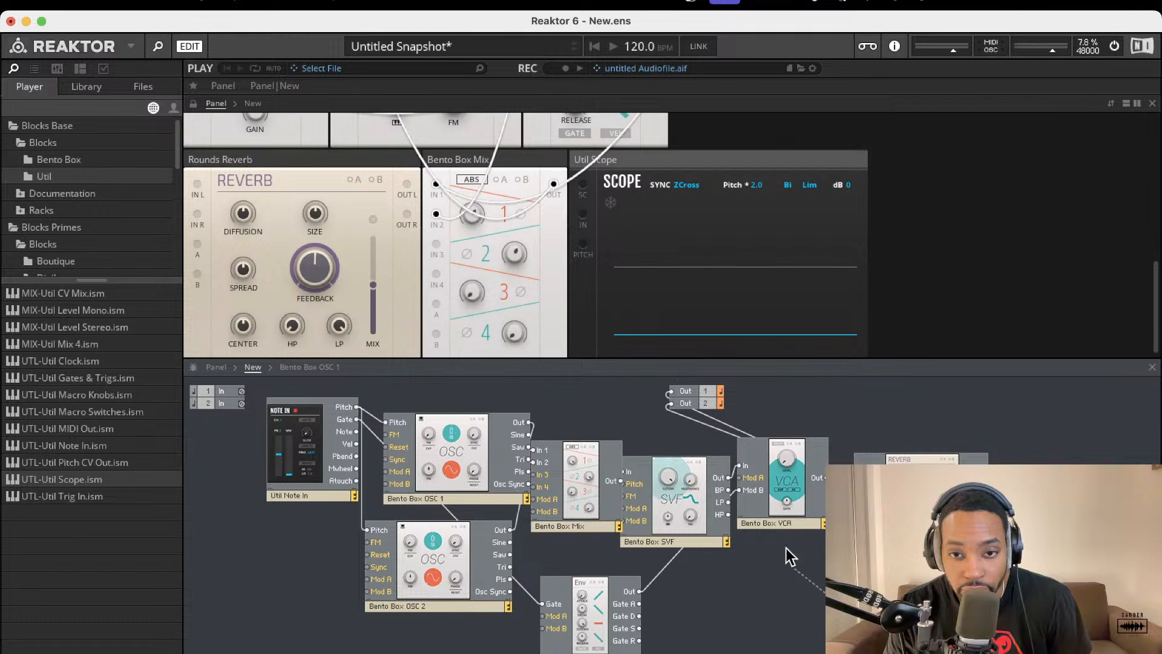
pyautogui.moveTo(790, 555); pyautogui.dragTo(823, 478)
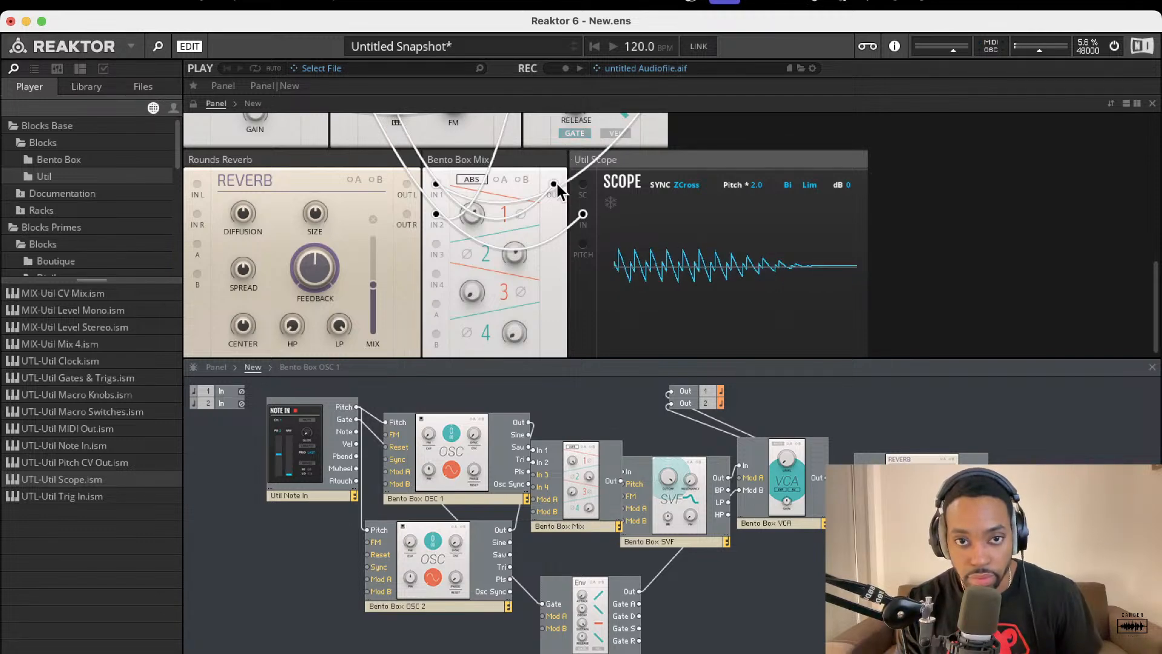
# - Tune Bento Box OSC 2 to 12 semitones and 5 cents, and set Bento Box OSC 1's fine tuning to -7 cents
pyautogui.scroll(8, 557, 179)
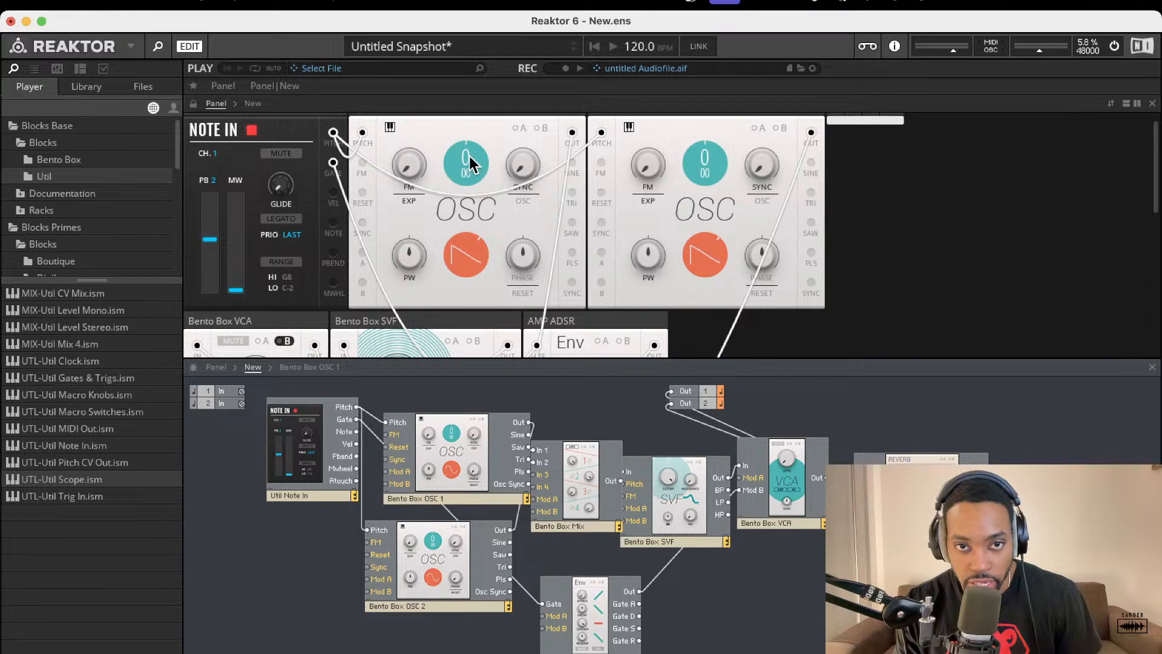
pyautogui.moveTo(469, 160); pyautogui.dragTo(473, 102)
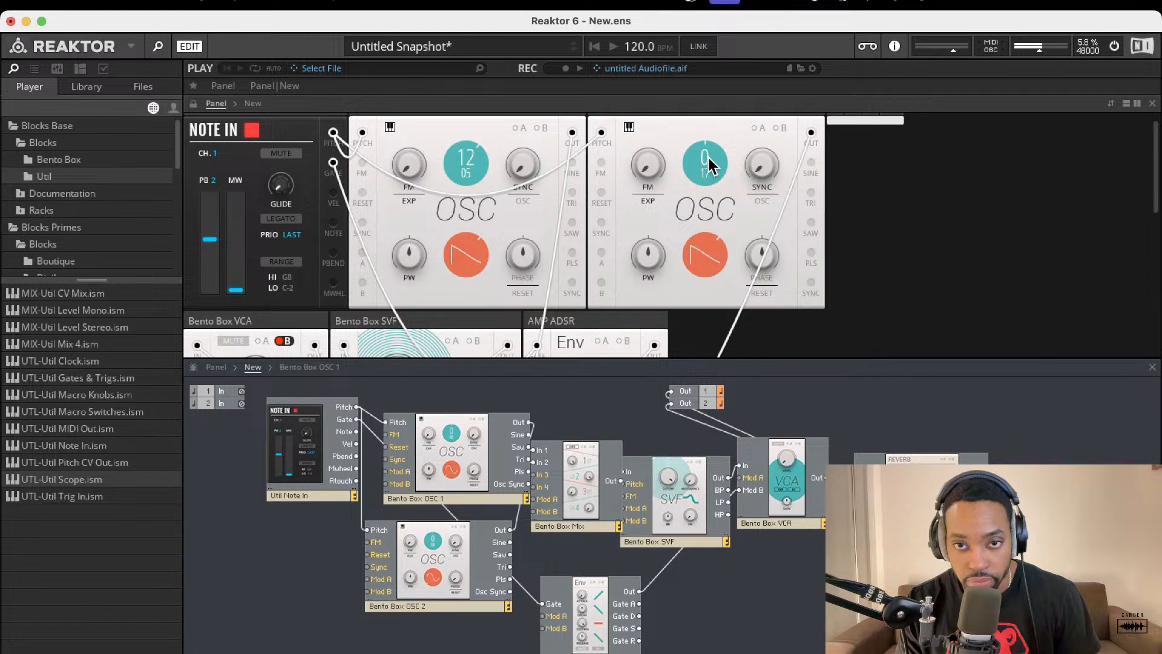
pyautogui.moveTo(708, 170); pyautogui.dragTo(704, 164)
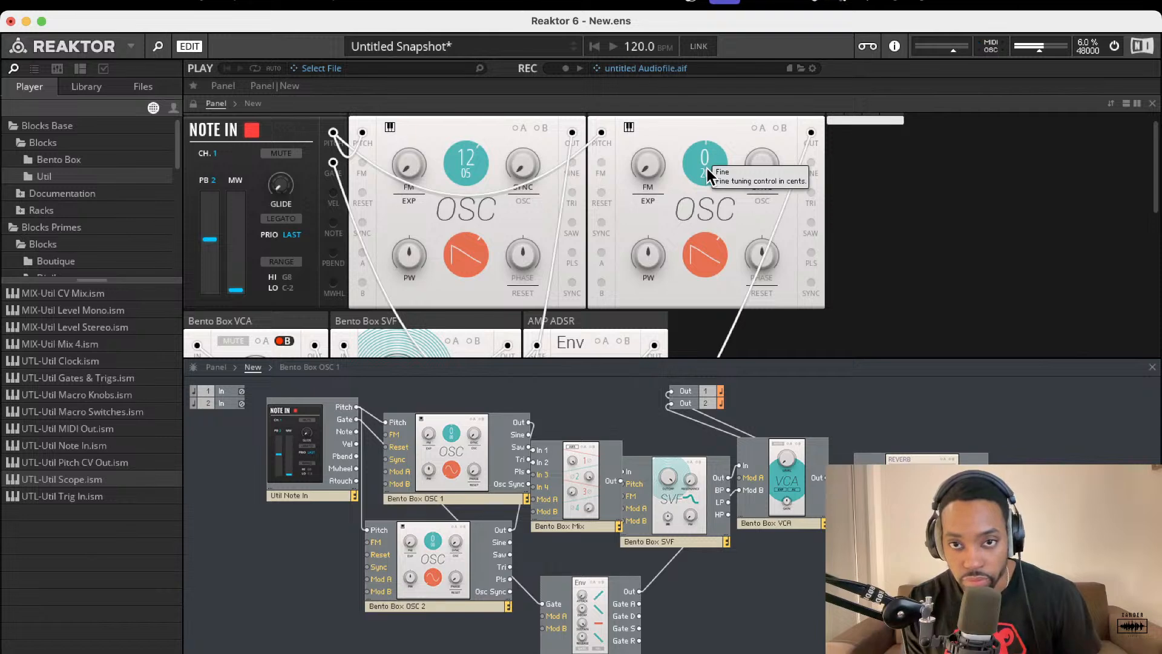
pyautogui.moveTo(707, 168); pyautogui.dragTo(706, 176)
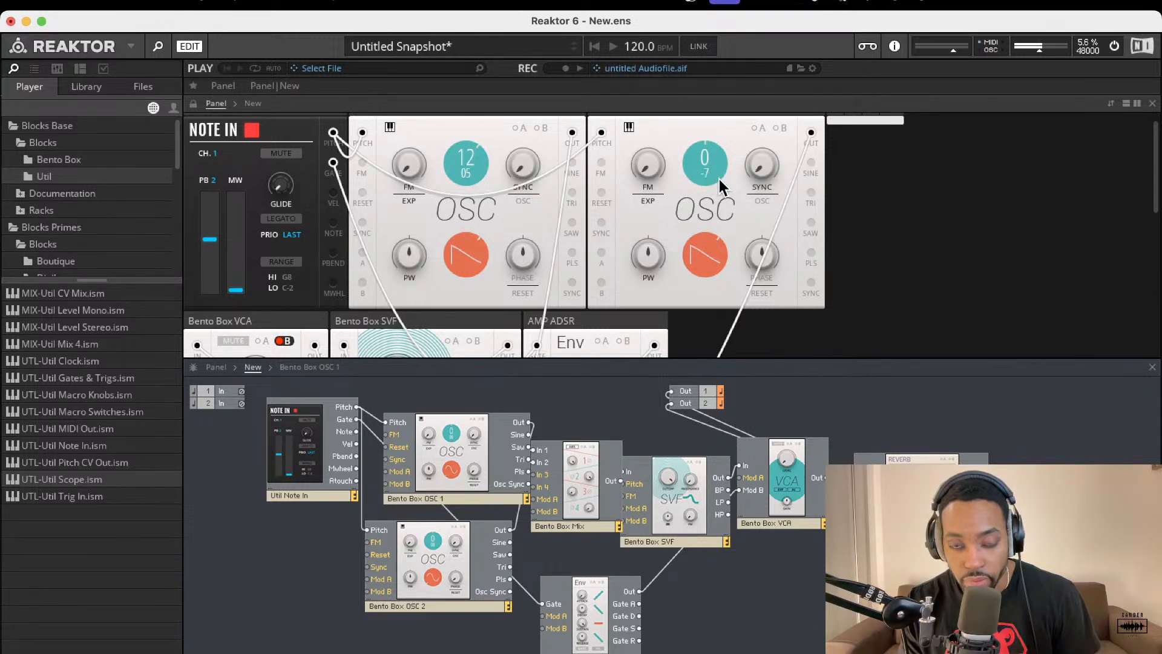
# - Bring the Bento Box SVF's resonance down to a low level and raise its cutoff slightly
pyautogui.scroll(-10, 717, 186)
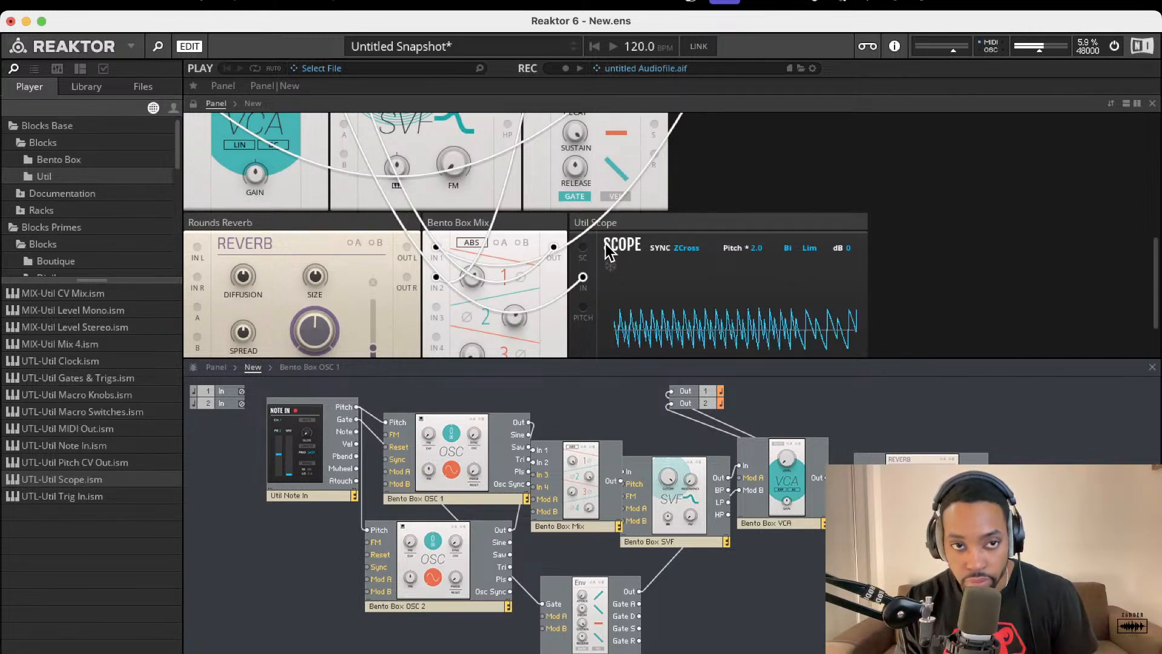
pyautogui.scroll(5, 611, 246)
pyautogui.scroll(1, 611, 235)
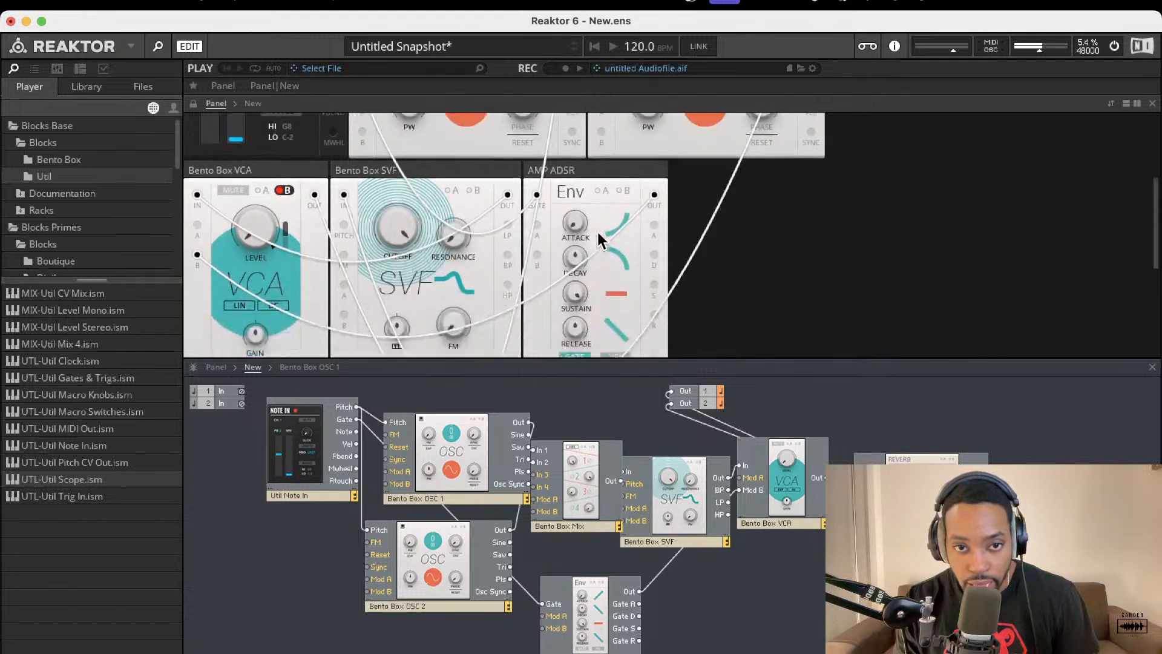
pyautogui.scroll(-1, 600, 234)
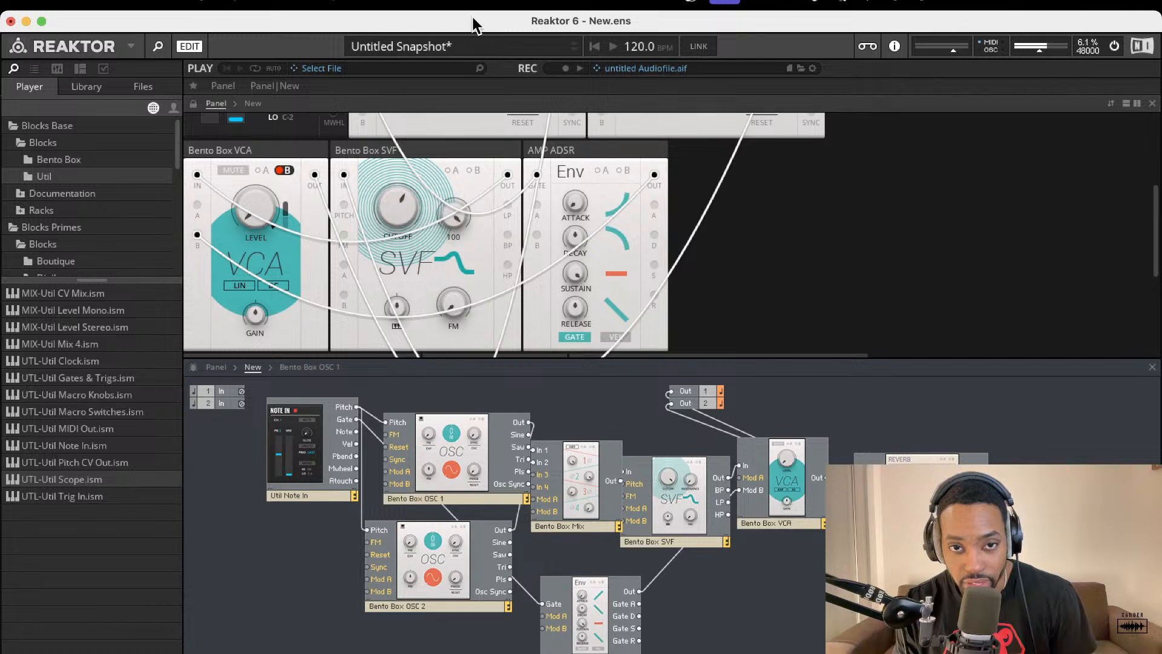
pyautogui.moveTo(474, 72); pyautogui.dragTo(460, 176)
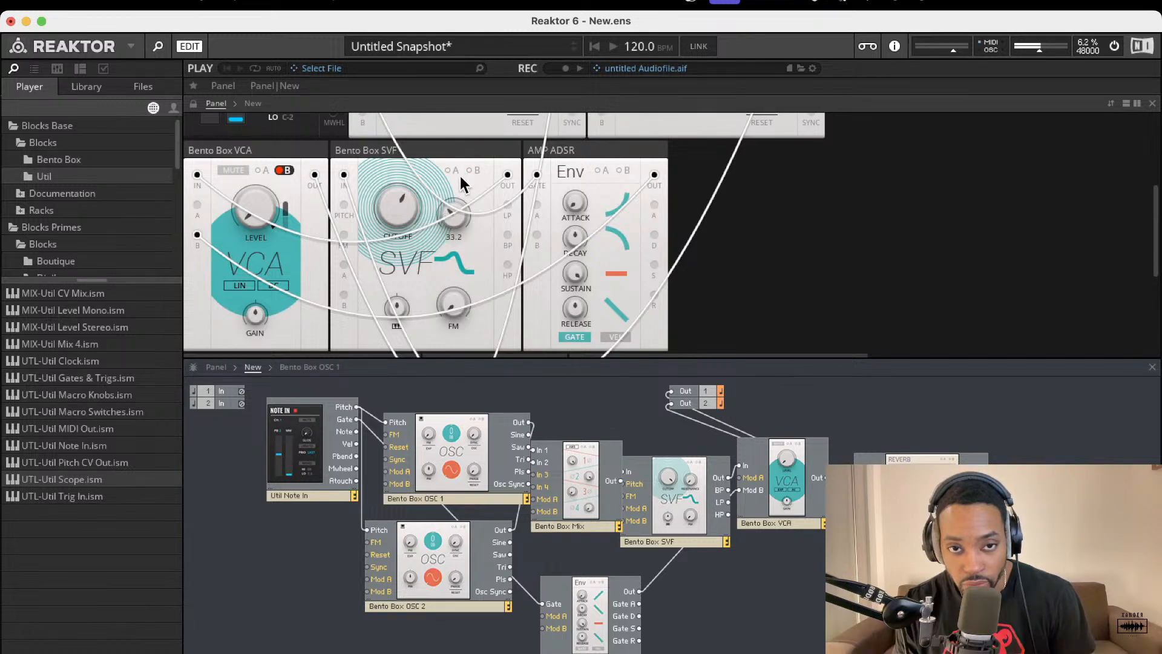
pyautogui.moveTo(392, 202); pyautogui.dragTo(390, 194)
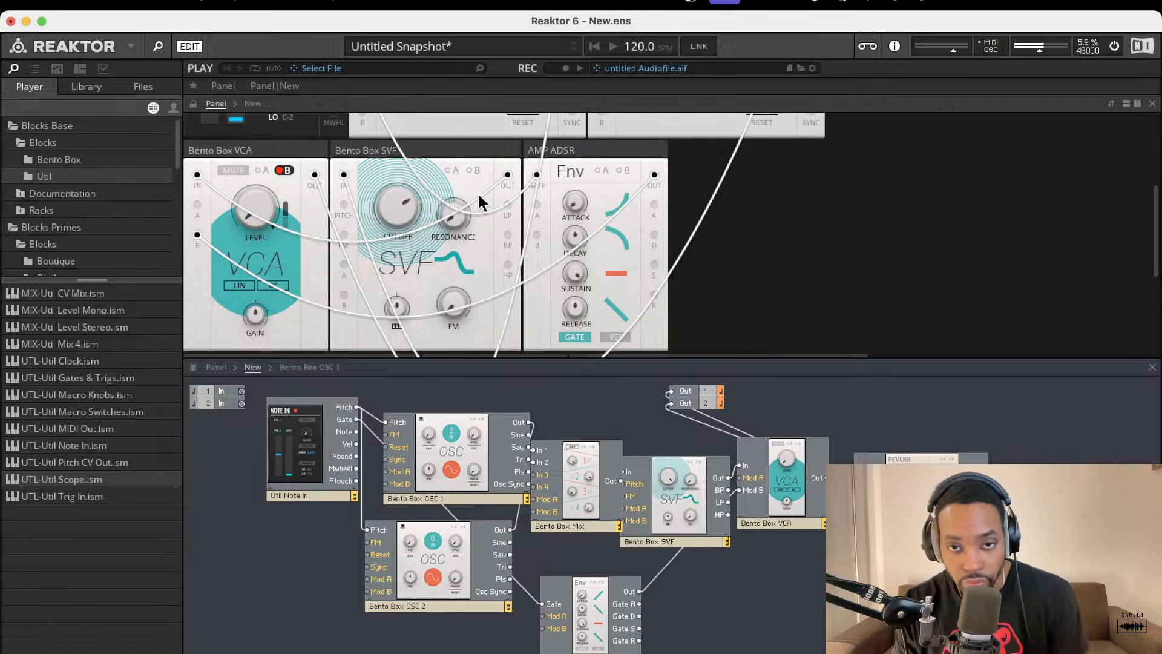
# - Audition a 5.61 s attack on the AMP ADSR block before setting the attack to 34.0 ms
pyautogui.moveTo(577, 132); pyautogui.dragTo(578, 326)
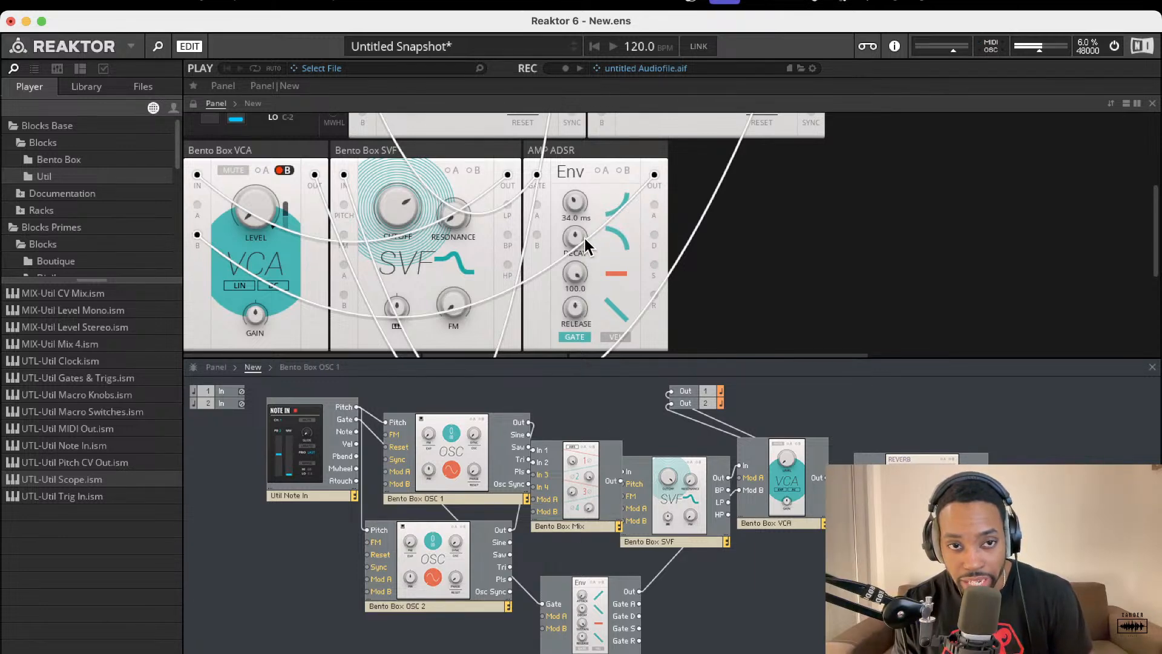
pyautogui.moveTo(576, 207)
pyautogui.moveTo(577, 207); pyautogui.dragTo(580, 88)
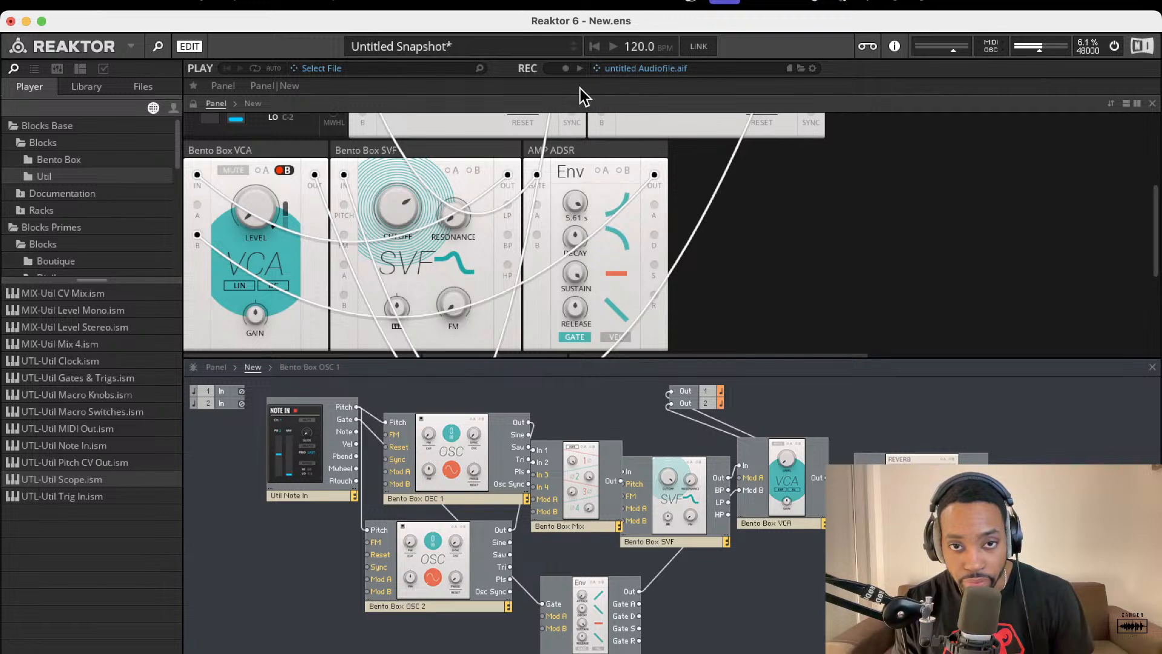
pyautogui.moveTo(579, 196); pyautogui.dragTo(572, 247)
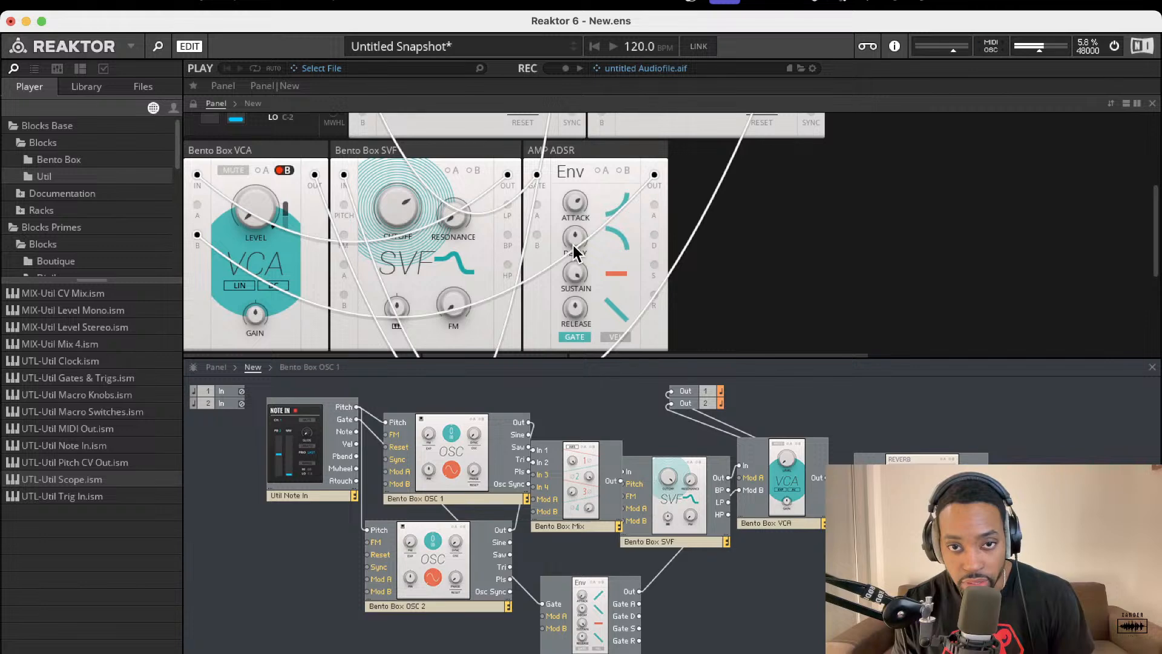
pyautogui.moveTo(571, 210); pyautogui.dragTo(571, 234)
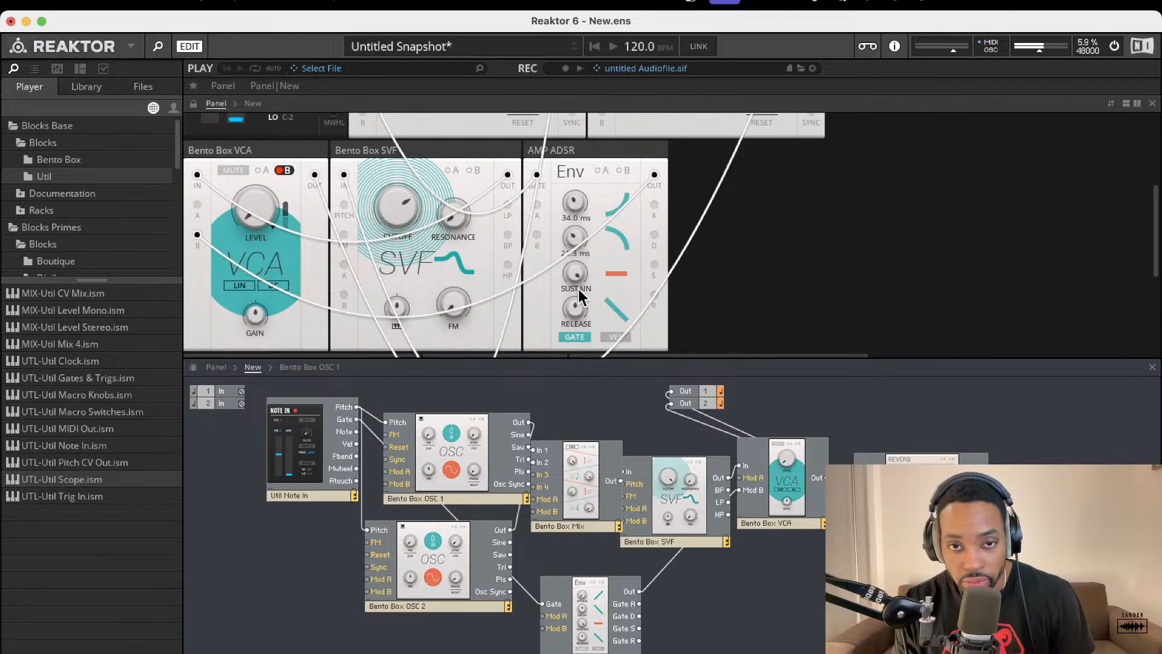
pyautogui.moveTo(576, 269)
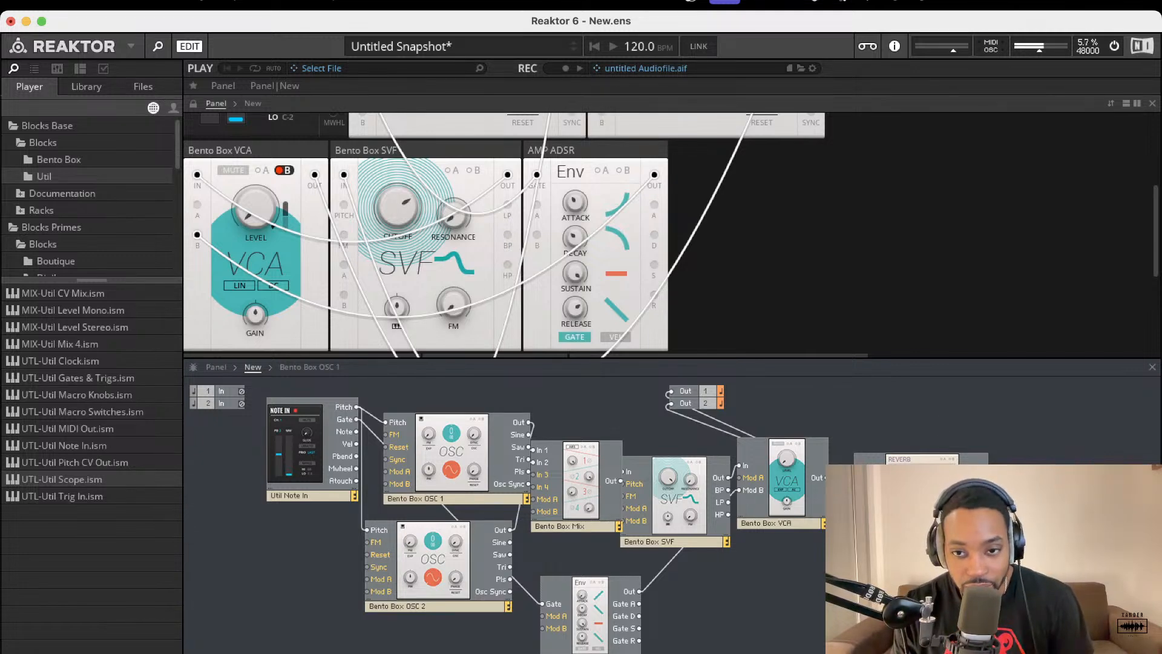
# - Route the VCA's Out into the Rounds Reverb's left and right inputs and the reverb's outputs to Out 1 and Out 2
pyautogui.moveTo(857, 474); pyautogui.dragTo(822, 478)
pyautogui.moveTo(987, 478); pyautogui.dragTo(670, 403)
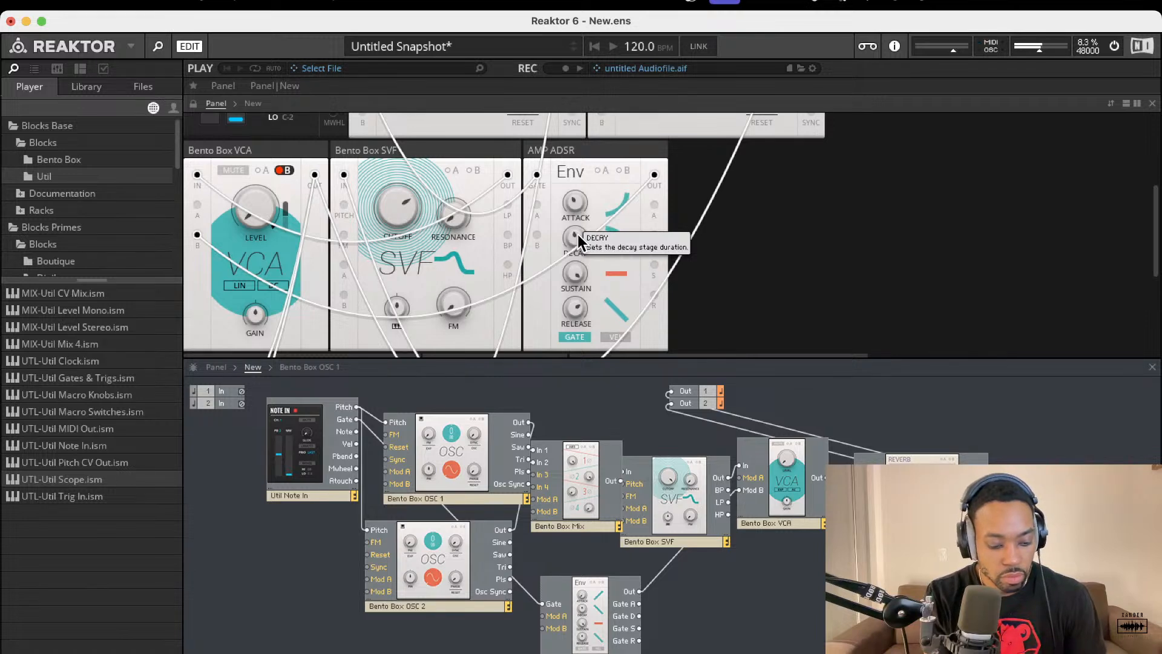
pyautogui.moveTo(579, 199)
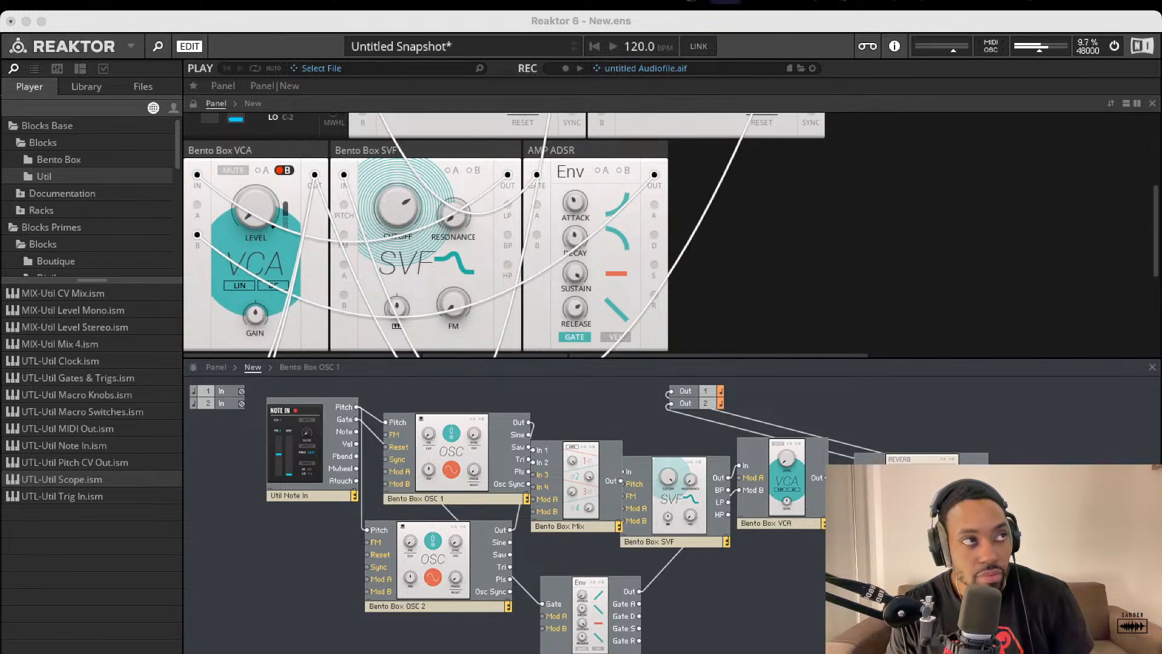
# - Move the Bento Box VCA block on the panel into the row between the Rounds Reverb and Bento Box Mix blocks
pyautogui.scroll(5, 629, 261)
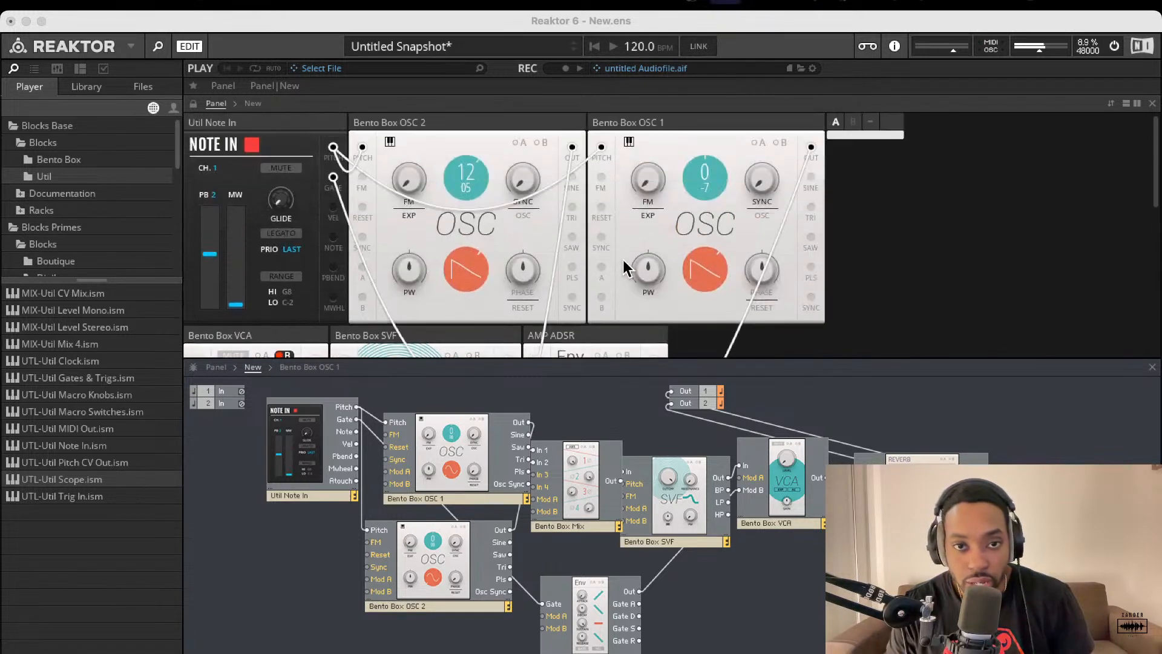
pyautogui.scroll(-3, 624, 266)
pyautogui.scroll(-4, 593, 260)
pyautogui.scroll(1, 532, 253)
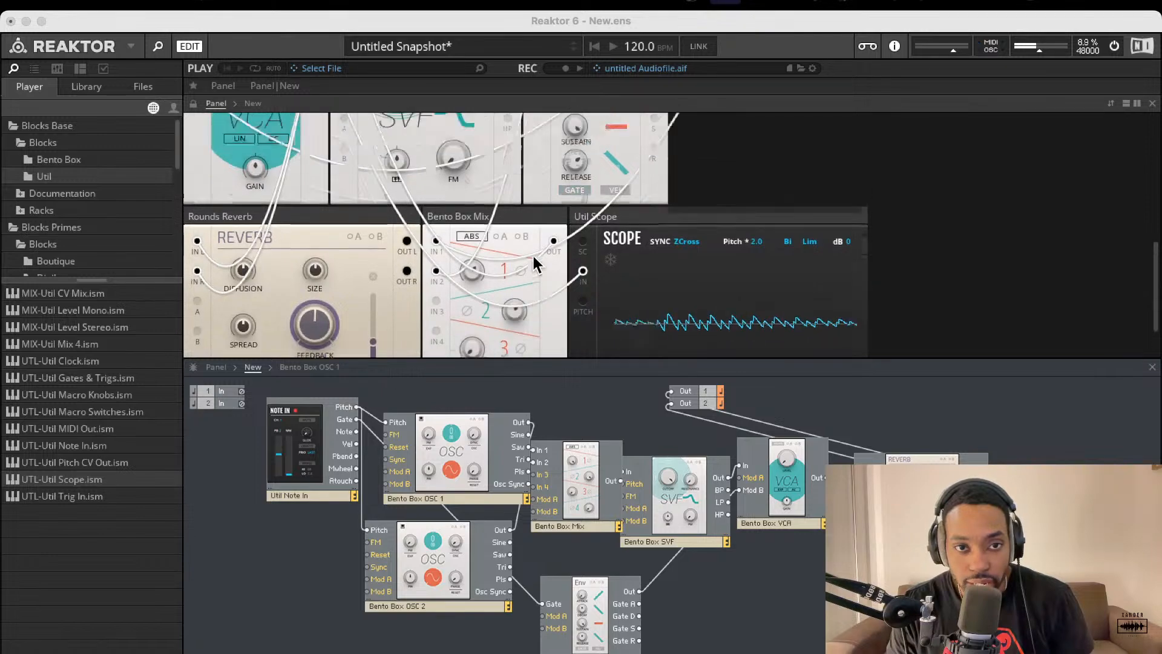
pyautogui.scroll(5, 460, 287)
pyautogui.scroll(-6, 447, 290)
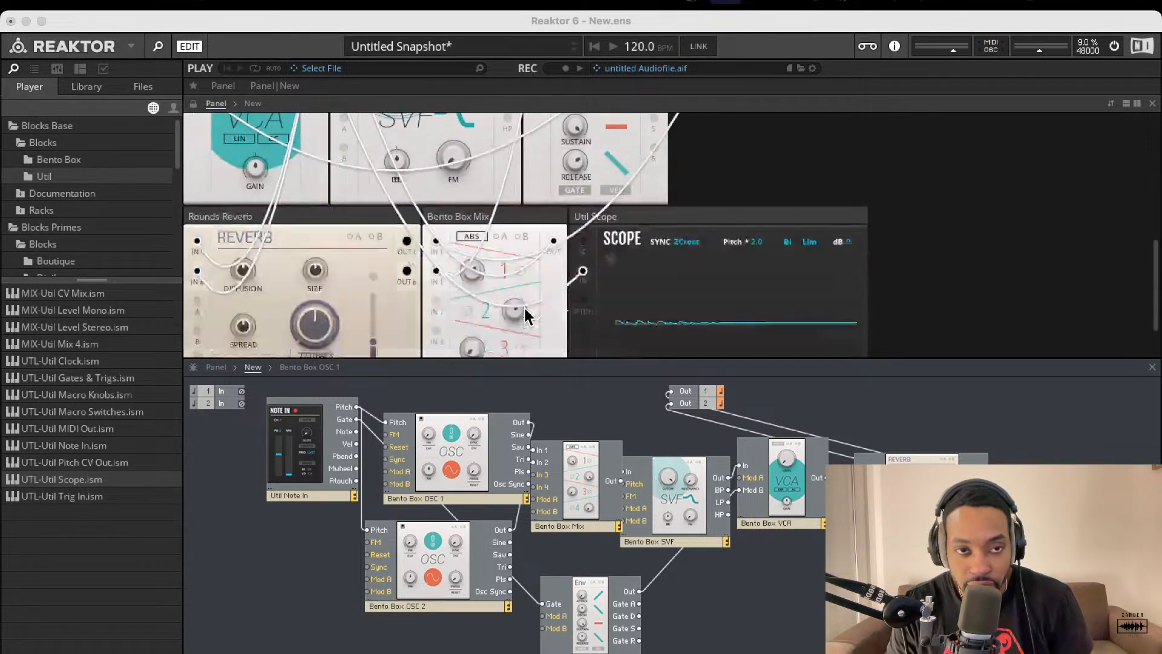
pyautogui.scroll(6, 368, 223)
pyautogui.scroll(-5, 537, 339)
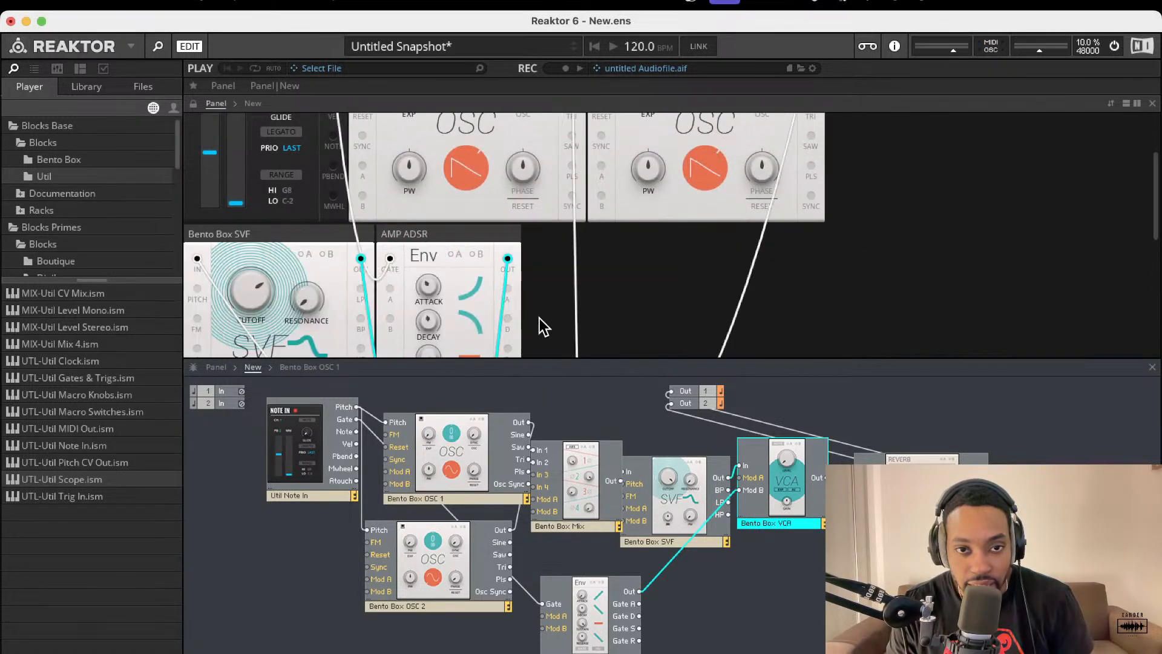
pyautogui.scroll(-2, 528, 305)
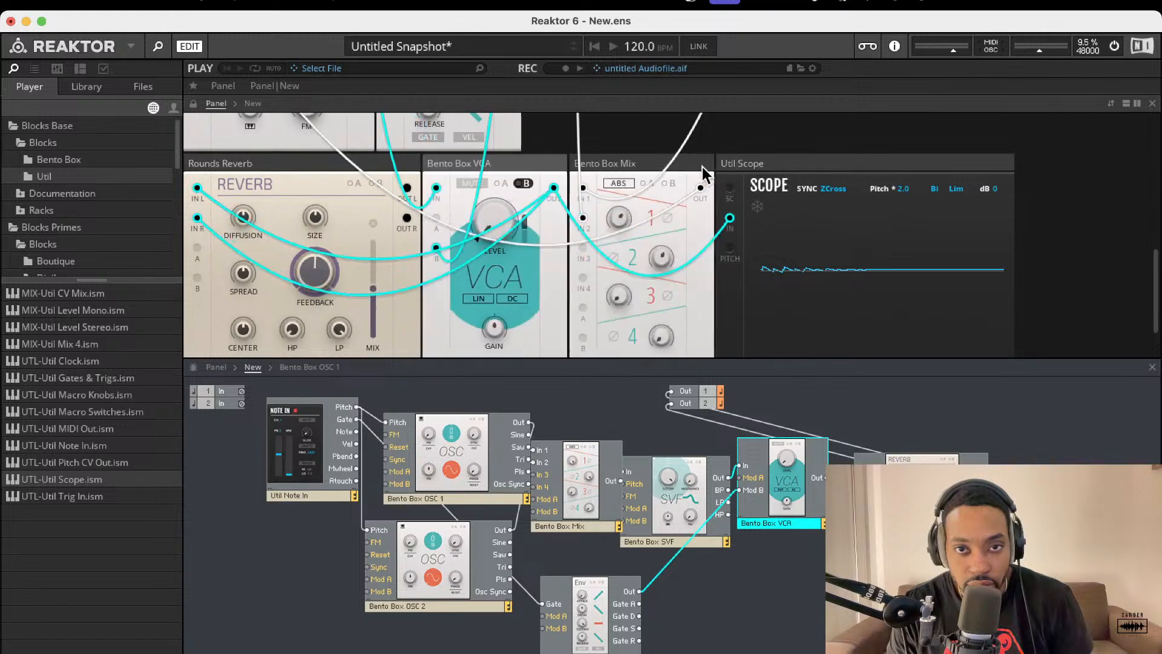
# - Move the Bento Box Mix block up a row on the panel, between the Bento Box SVF and AMP ADSR blocks
pyautogui.scroll(2, 531, 200)
pyautogui.moveTo(609, 222); pyautogui.dragTo(494, 220)
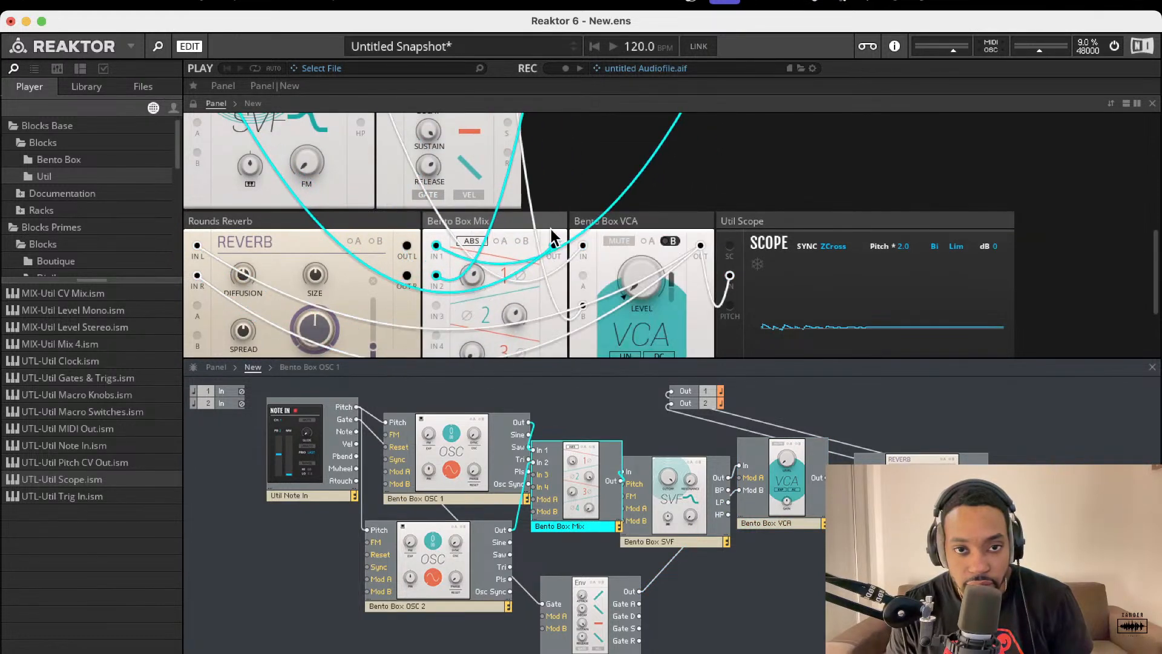
pyautogui.scroll(2, 538, 240)
pyautogui.scroll(5, 526, 251)
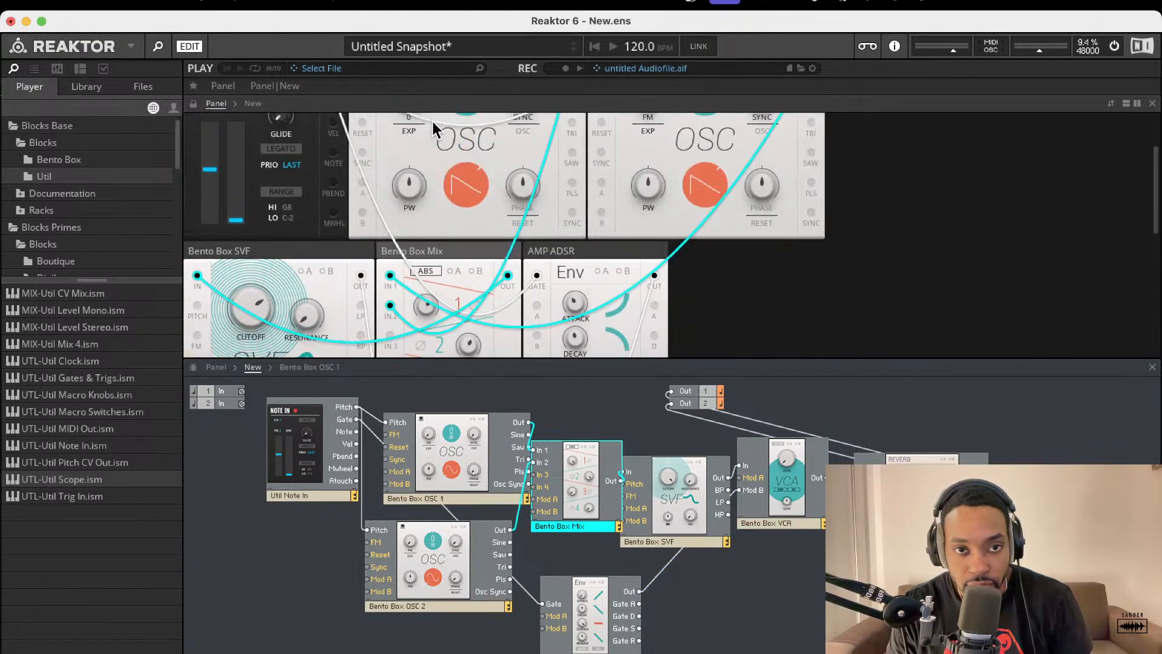
# - Place Bento Box OSC 1 ahead of Bento Box OSC 2 on the panel and check the block order down to the scope
pyautogui.scroll(2, 510, 183)
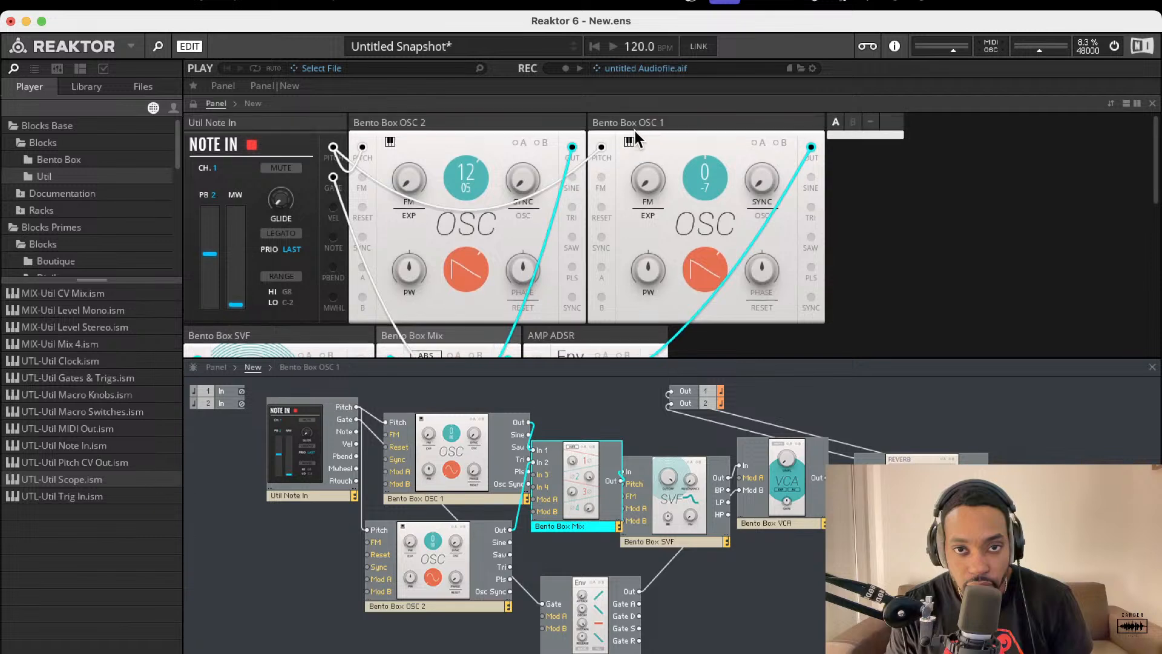
pyautogui.moveTo(633, 121); pyautogui.dragTo(421, 120)
pyautogui.scroll(-4, 735, 227)
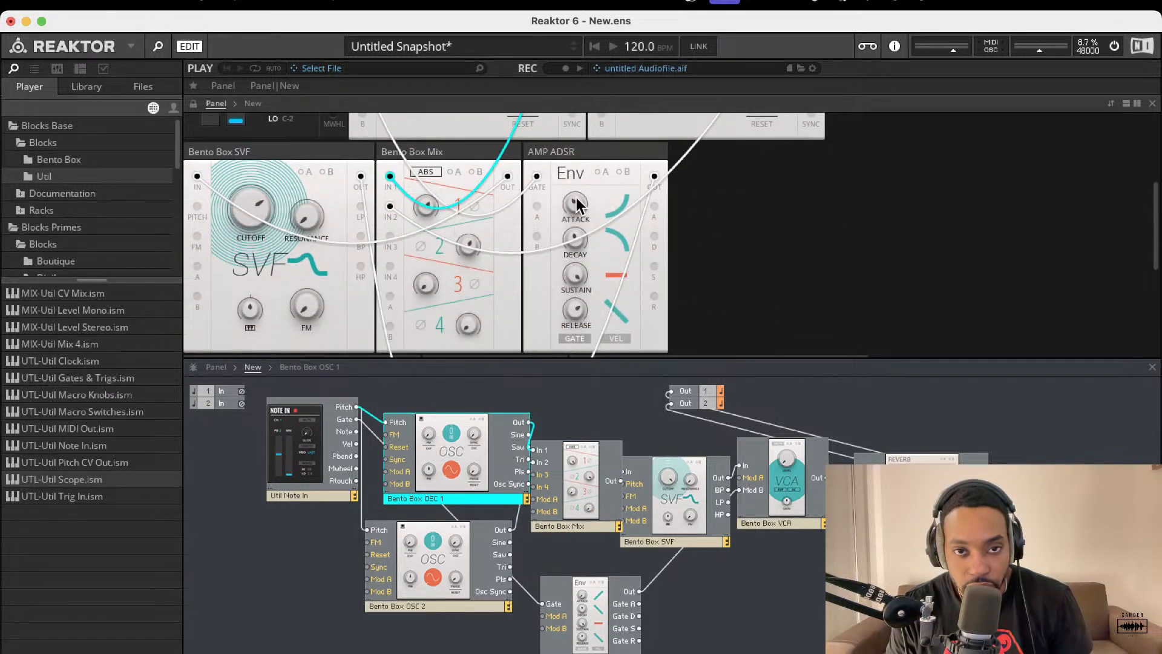
pyautogui.scroll(-3, 548, 210)
pyautogui.scroll(-2, 549, 210)
pyautogui.scroll(4, 405, 198)
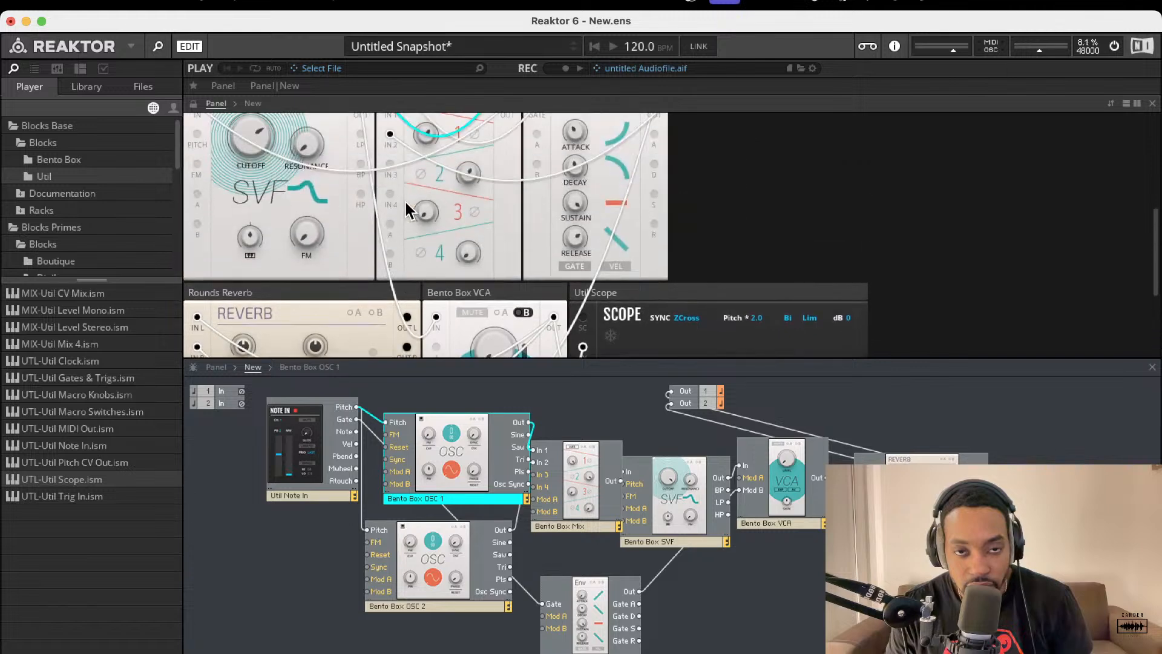
pyautogui.scroll(-4, 406, 202)
pyautogui.scroll(1, 451, 202)
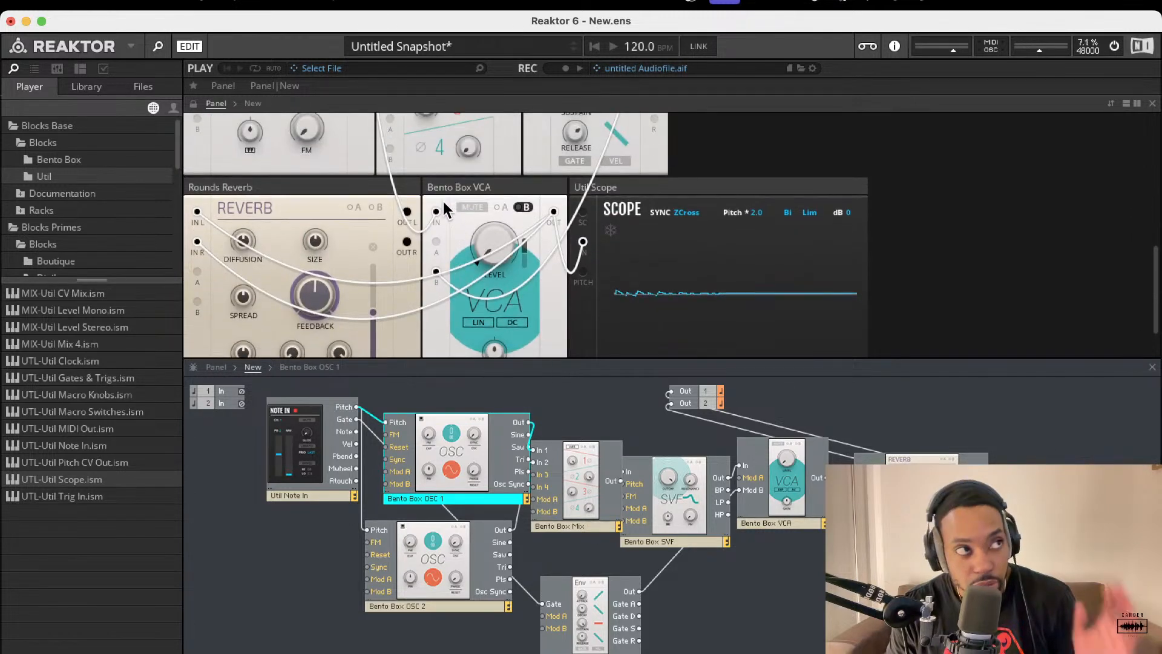